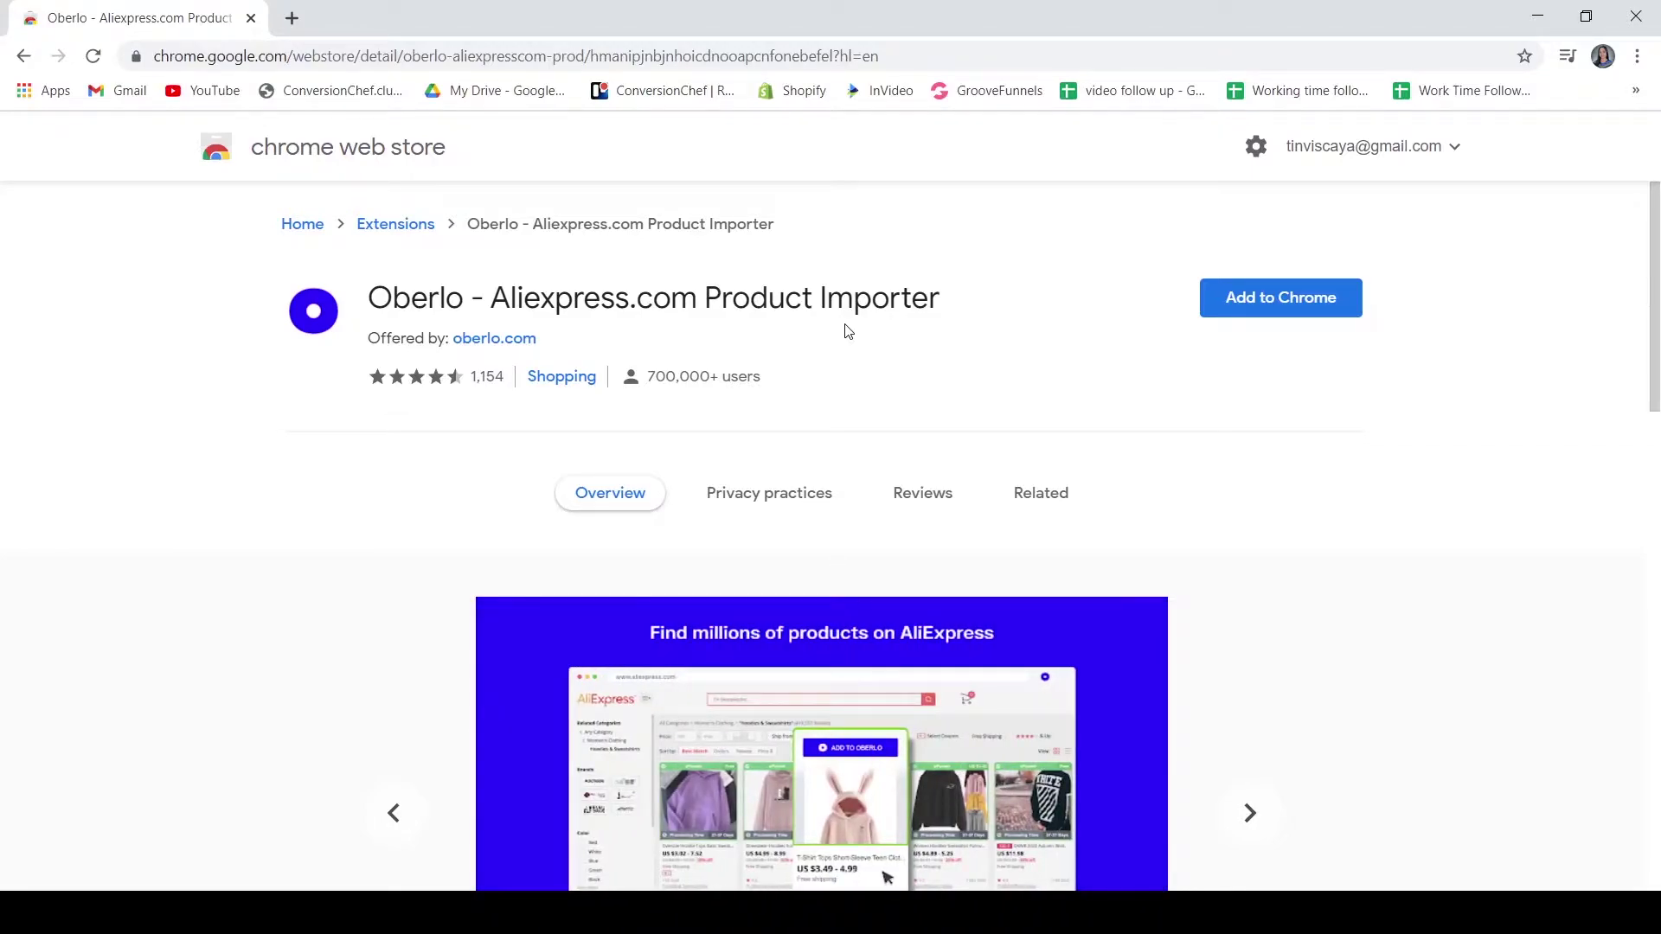
- Add the Oberlo AliExpress product importer extension to Chrome from the Web Store
click(1213, 299)
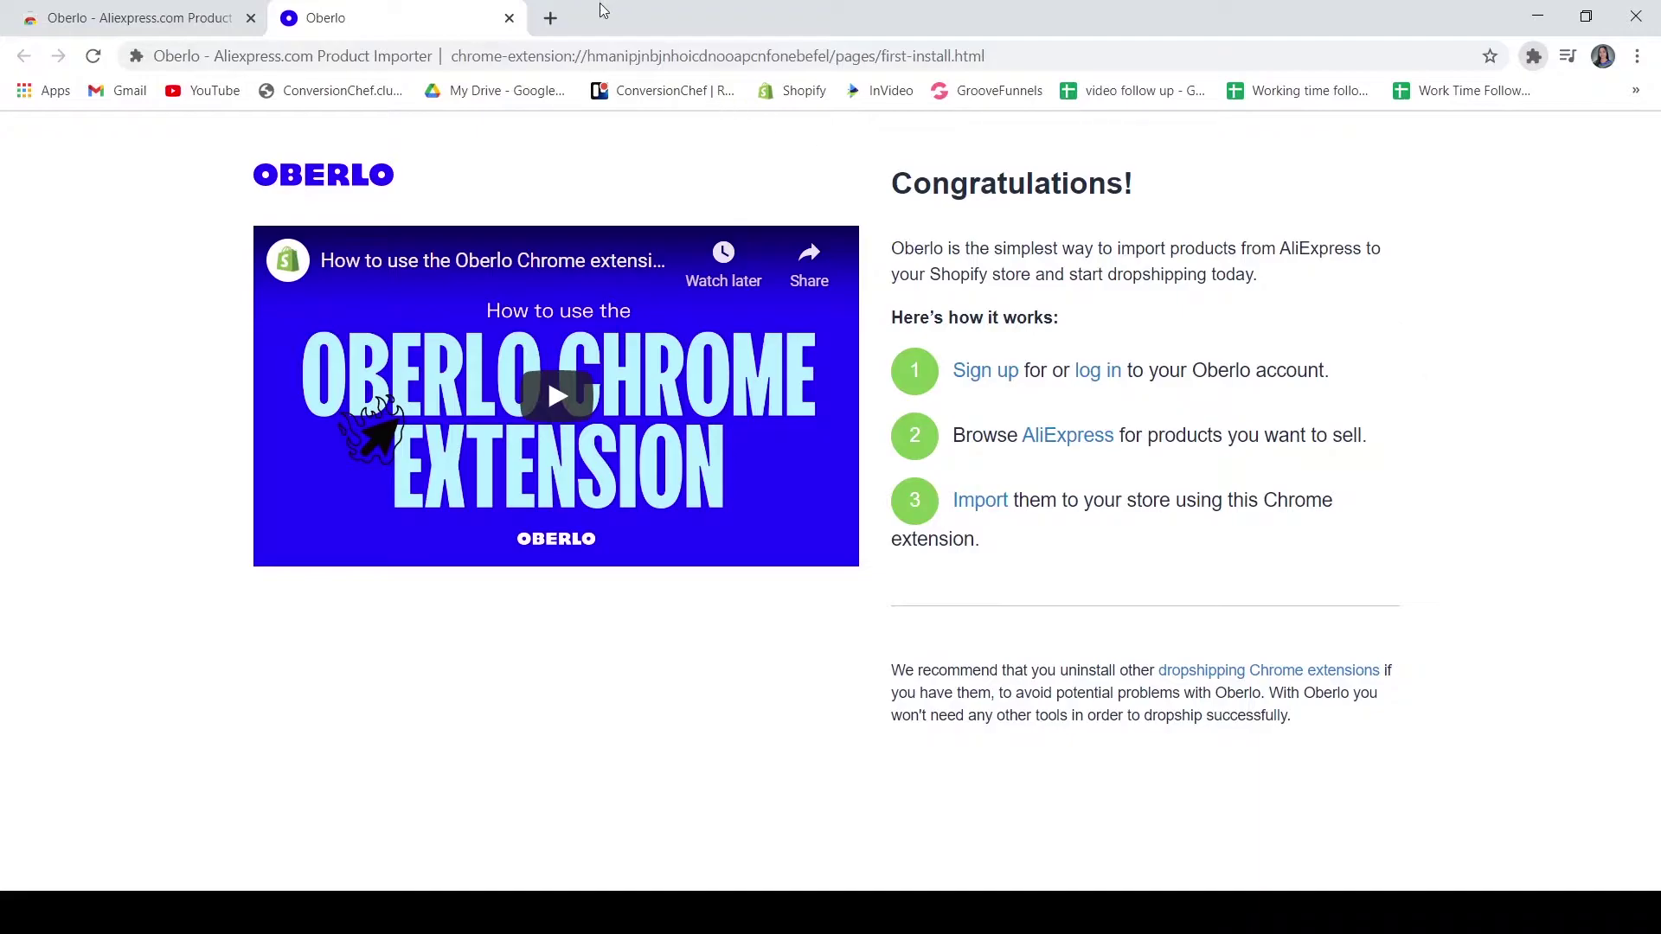
- Go to aliexpress.com in a new Chrome tab
click(550, 17)
text(A)
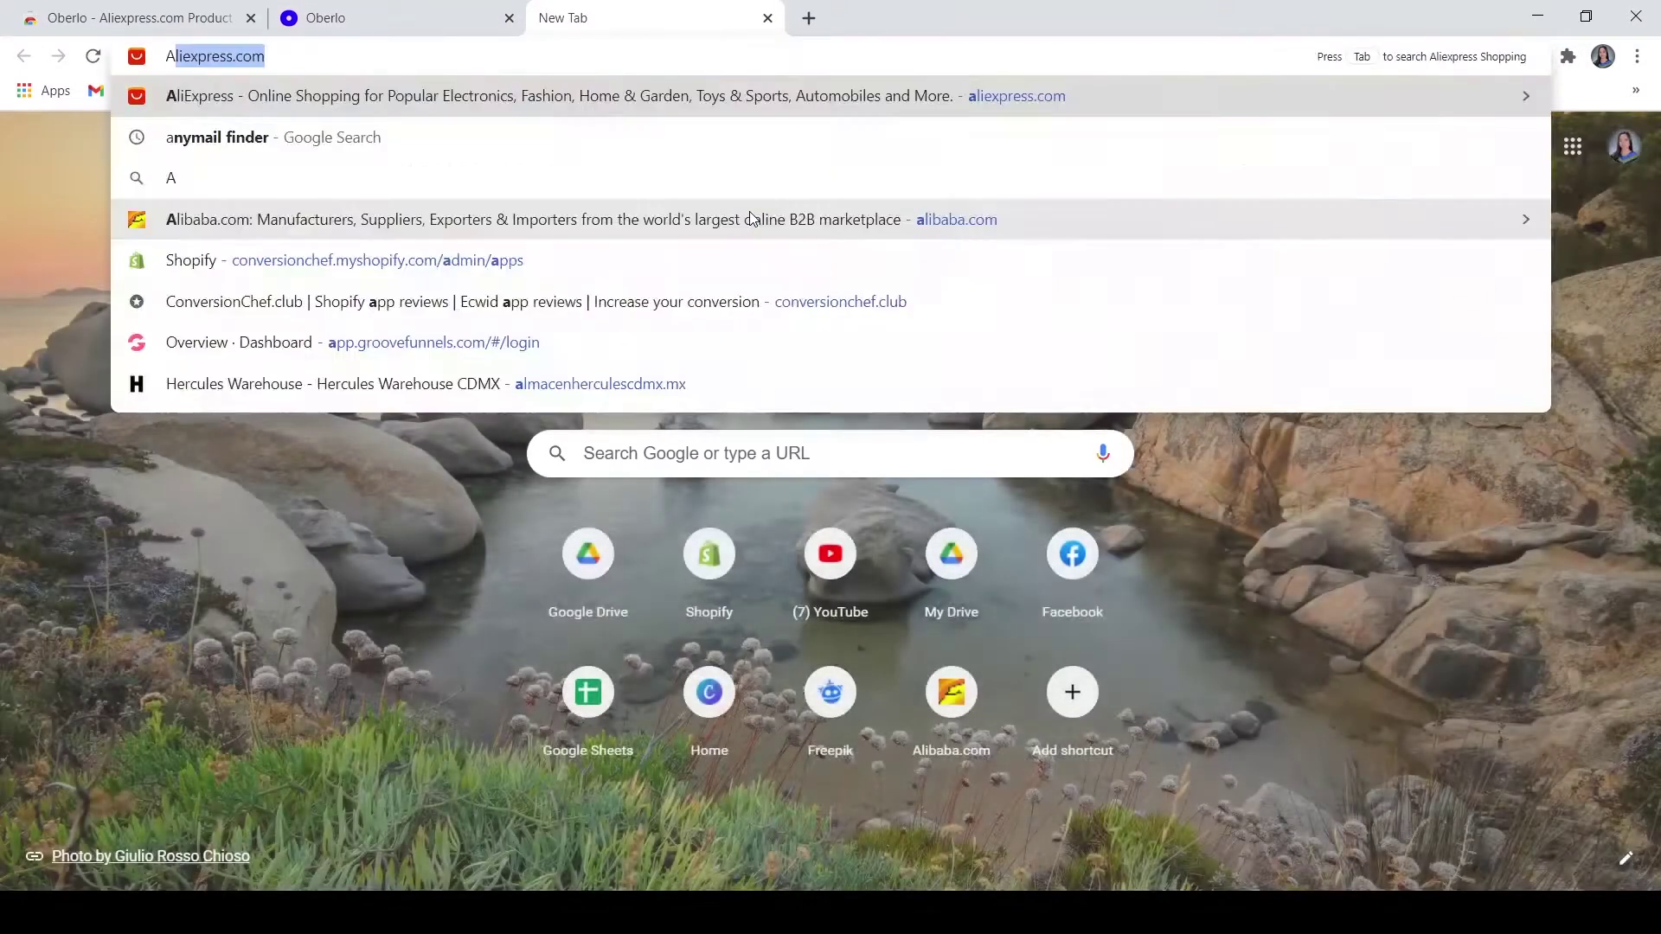
text(lie)
key(Return)
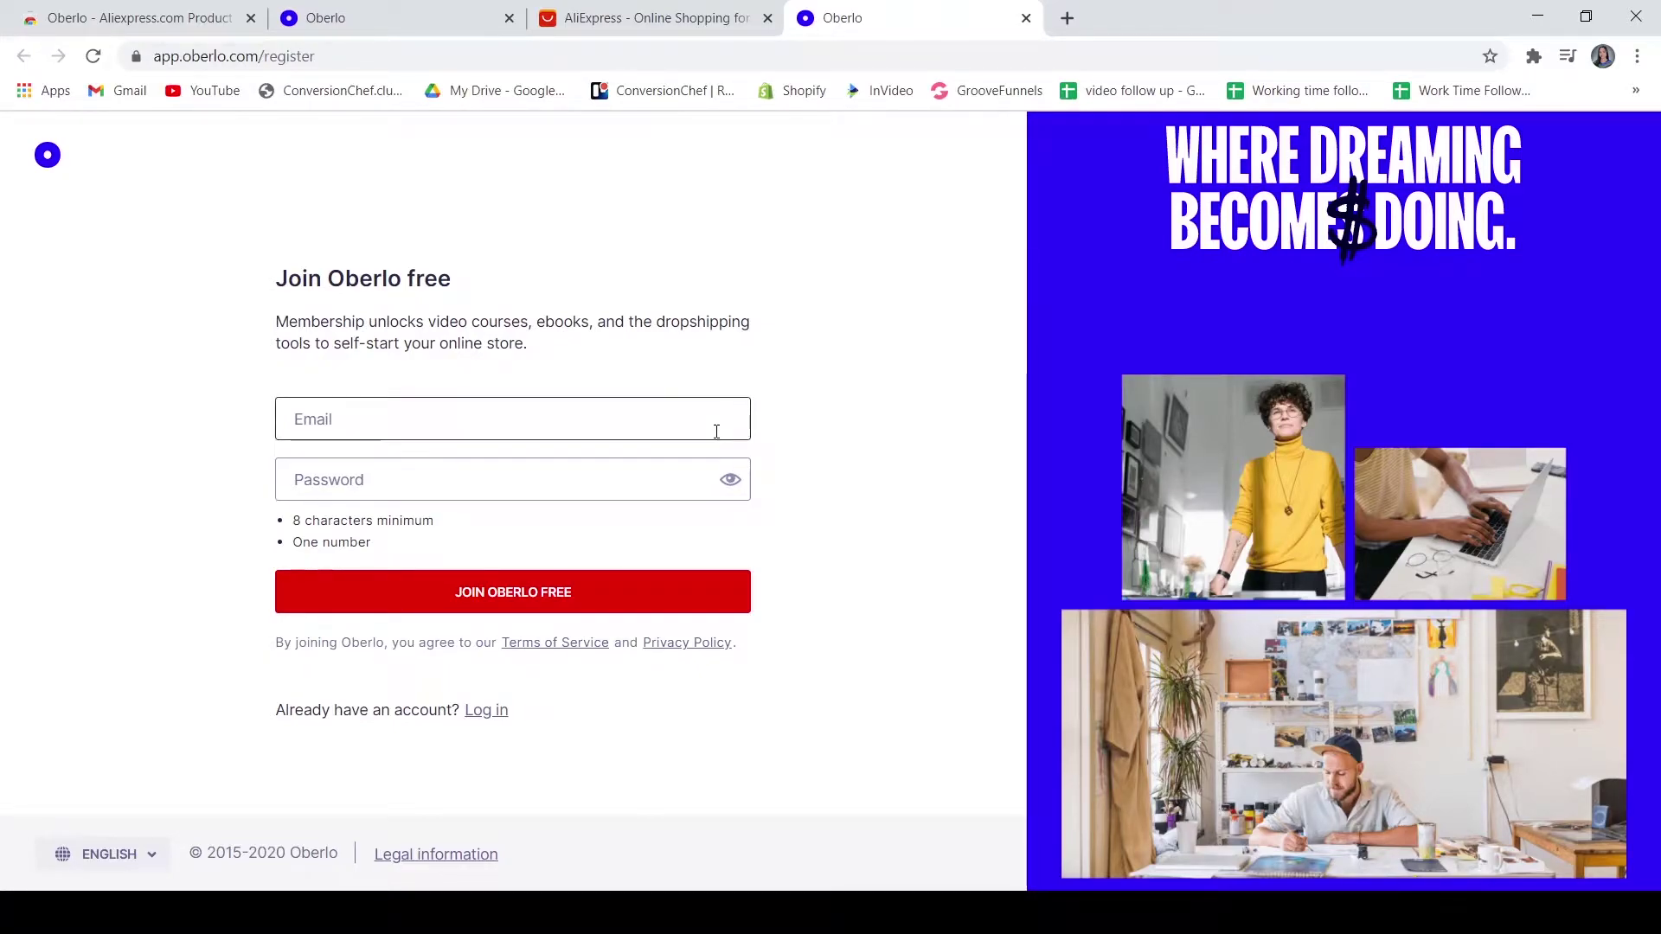
- Begin entering the account email on the Oberlo sign-up form
click(392, 423)
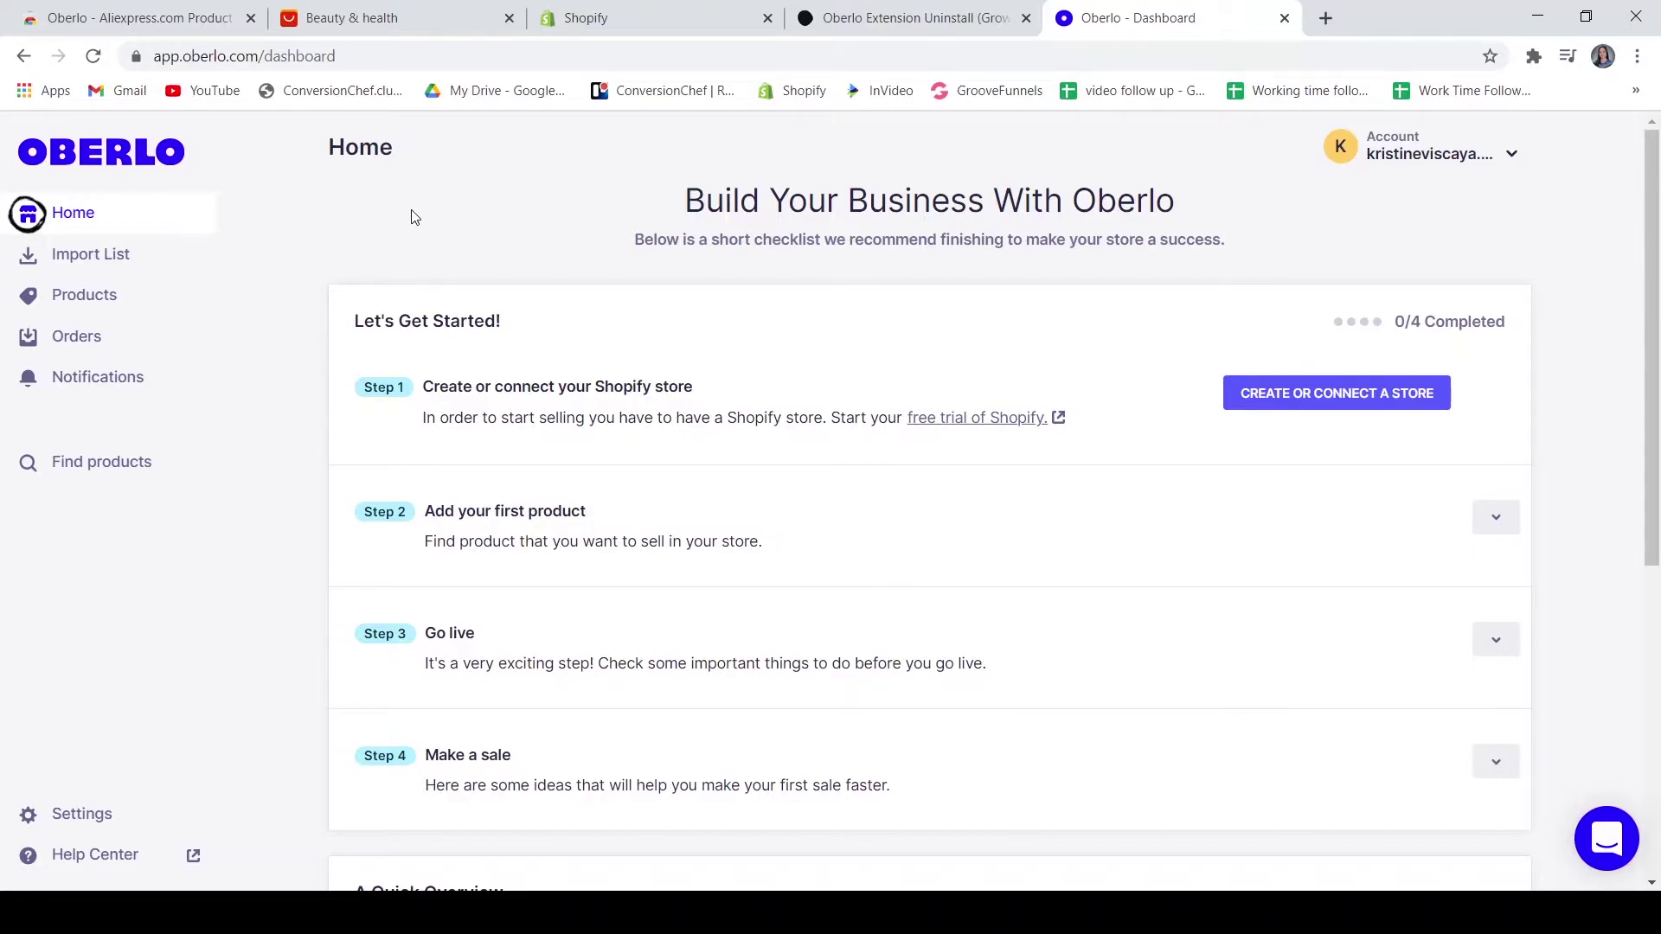
- Connect the ChrisViscaya Shopify store by its URL and approve installing the Oberlo app
click(1252, 395)
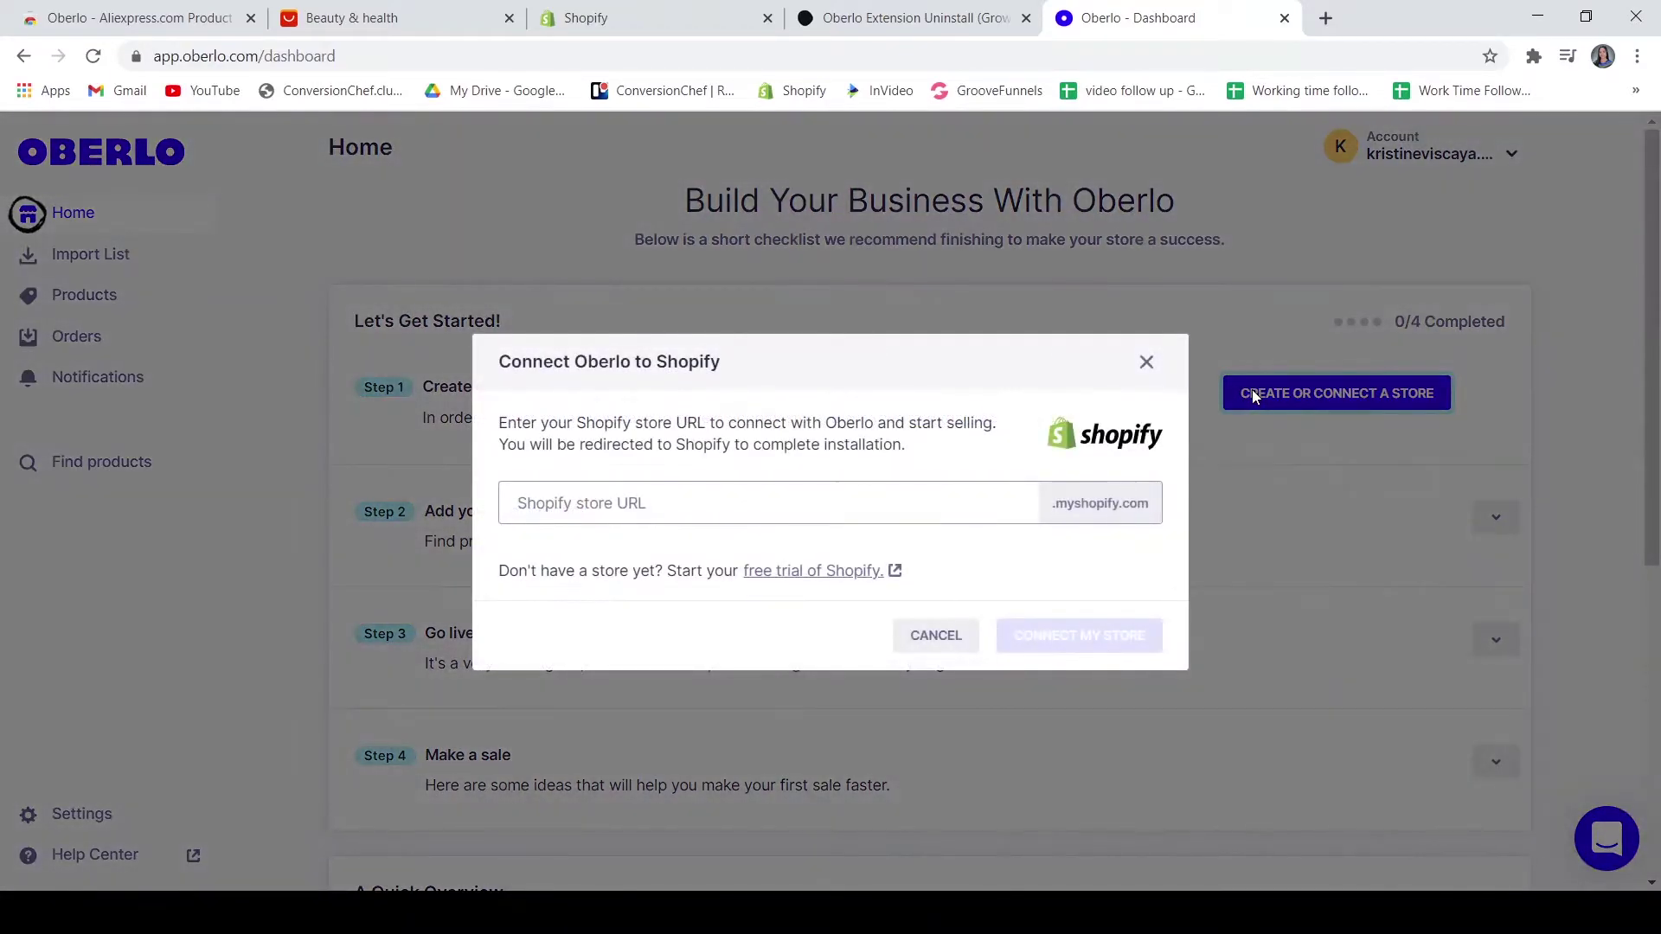
click(646, 510)
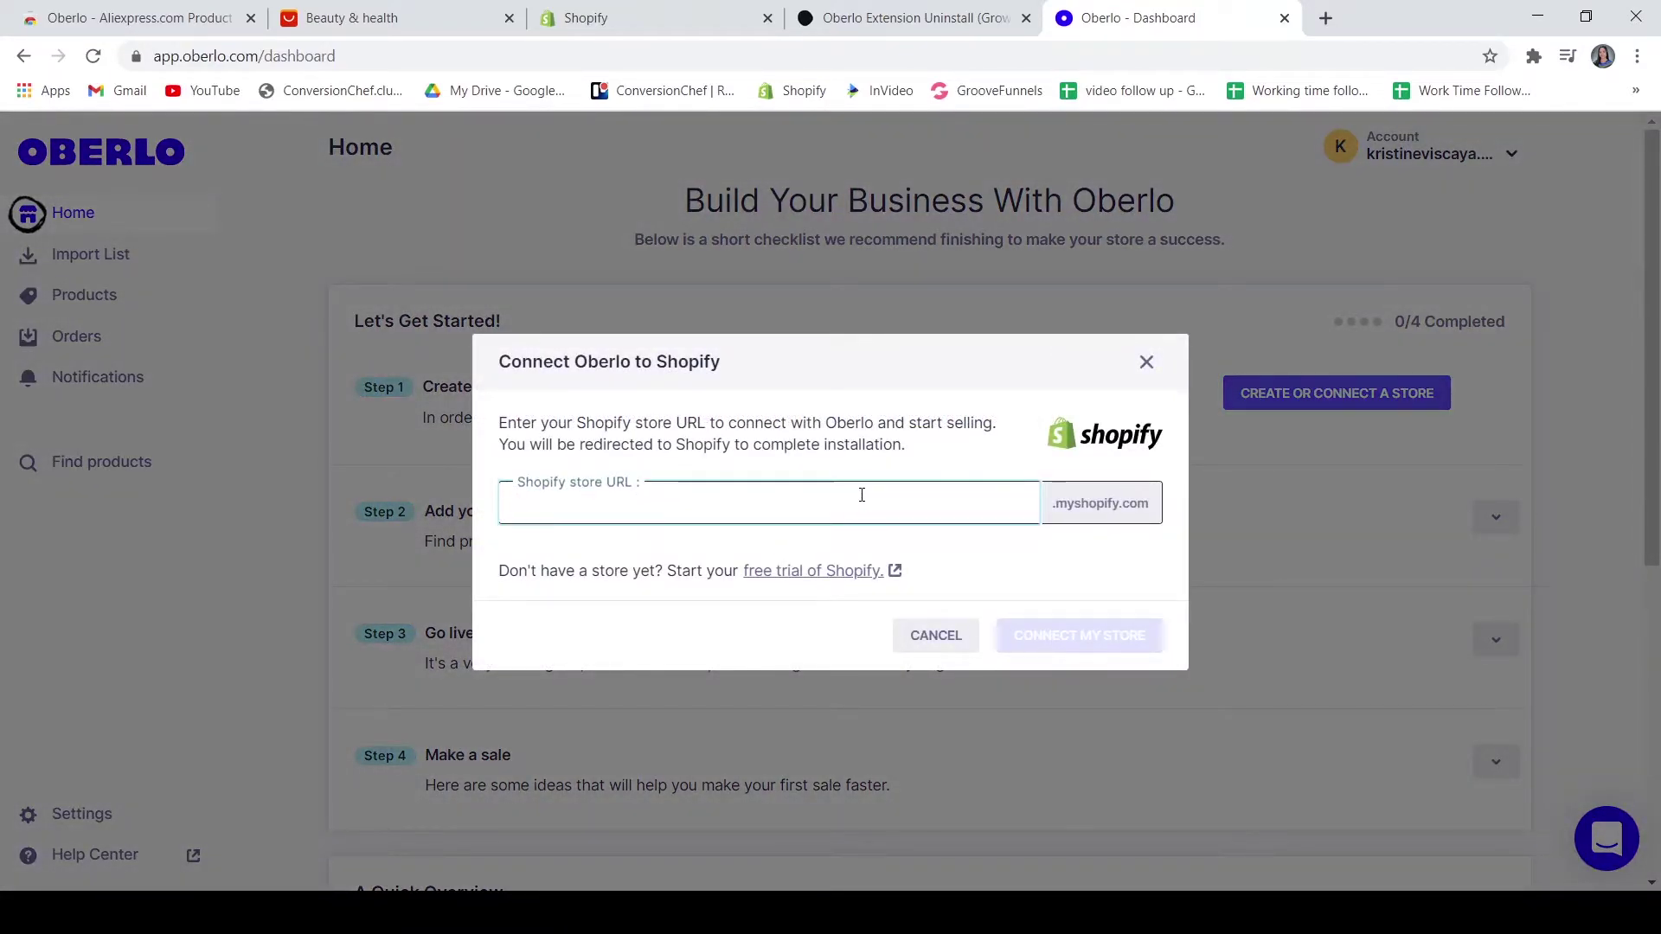
text(chrisviscaya)
click(1078, 635)
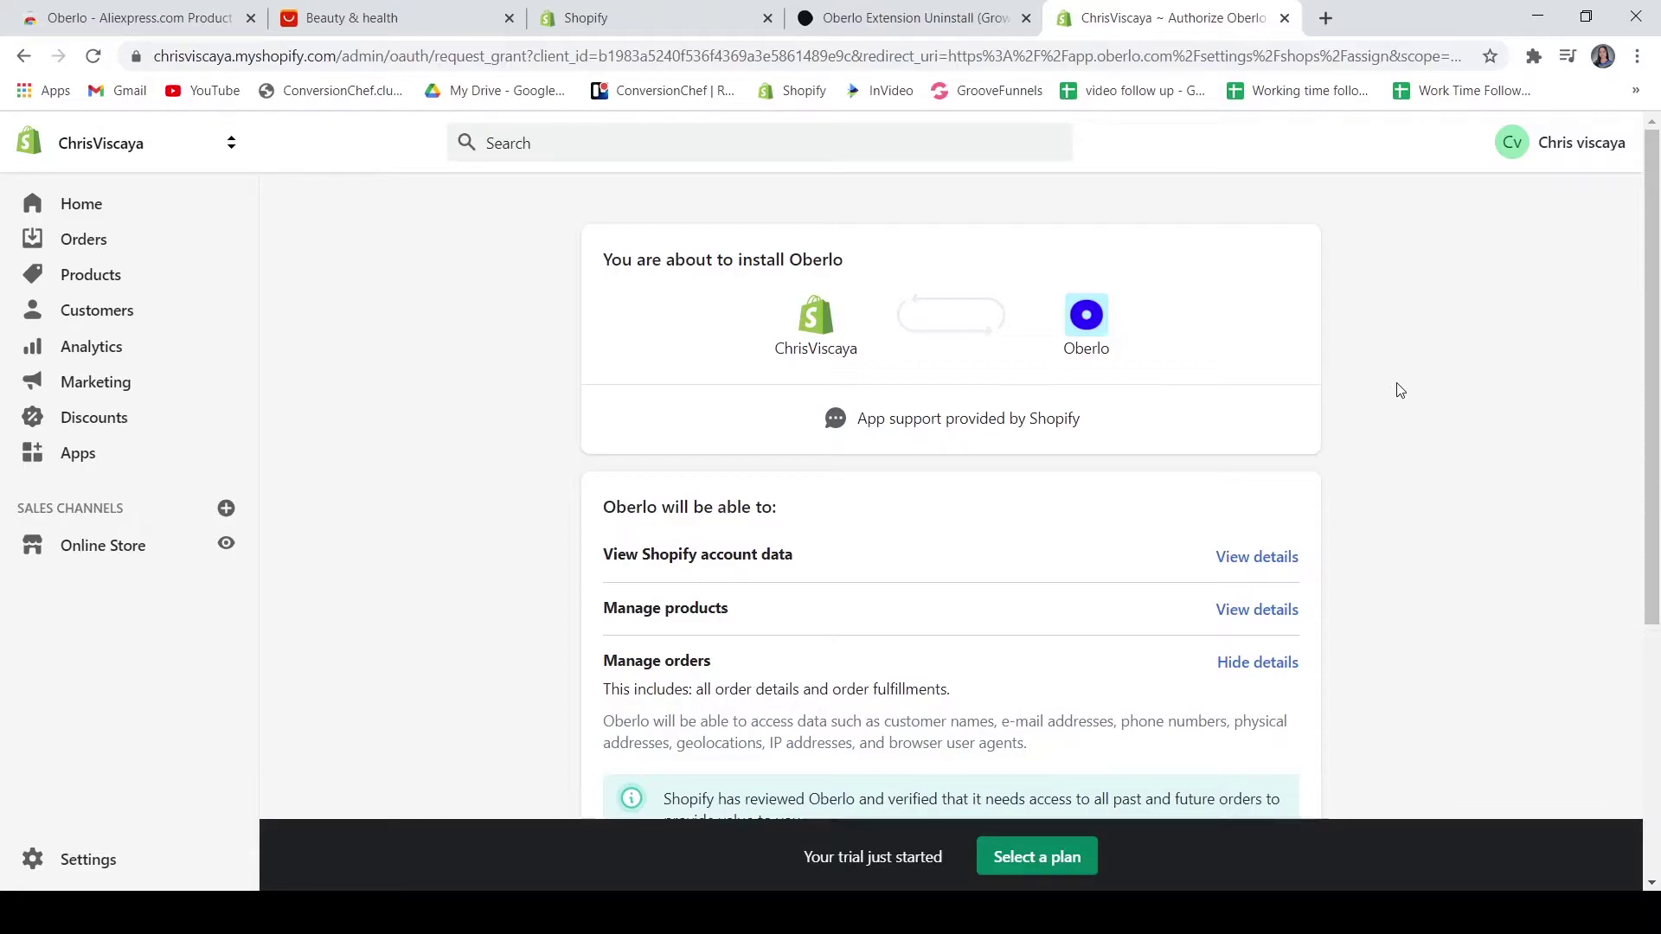
scroll(1327, 704, down, 3)
click(1265, 731)
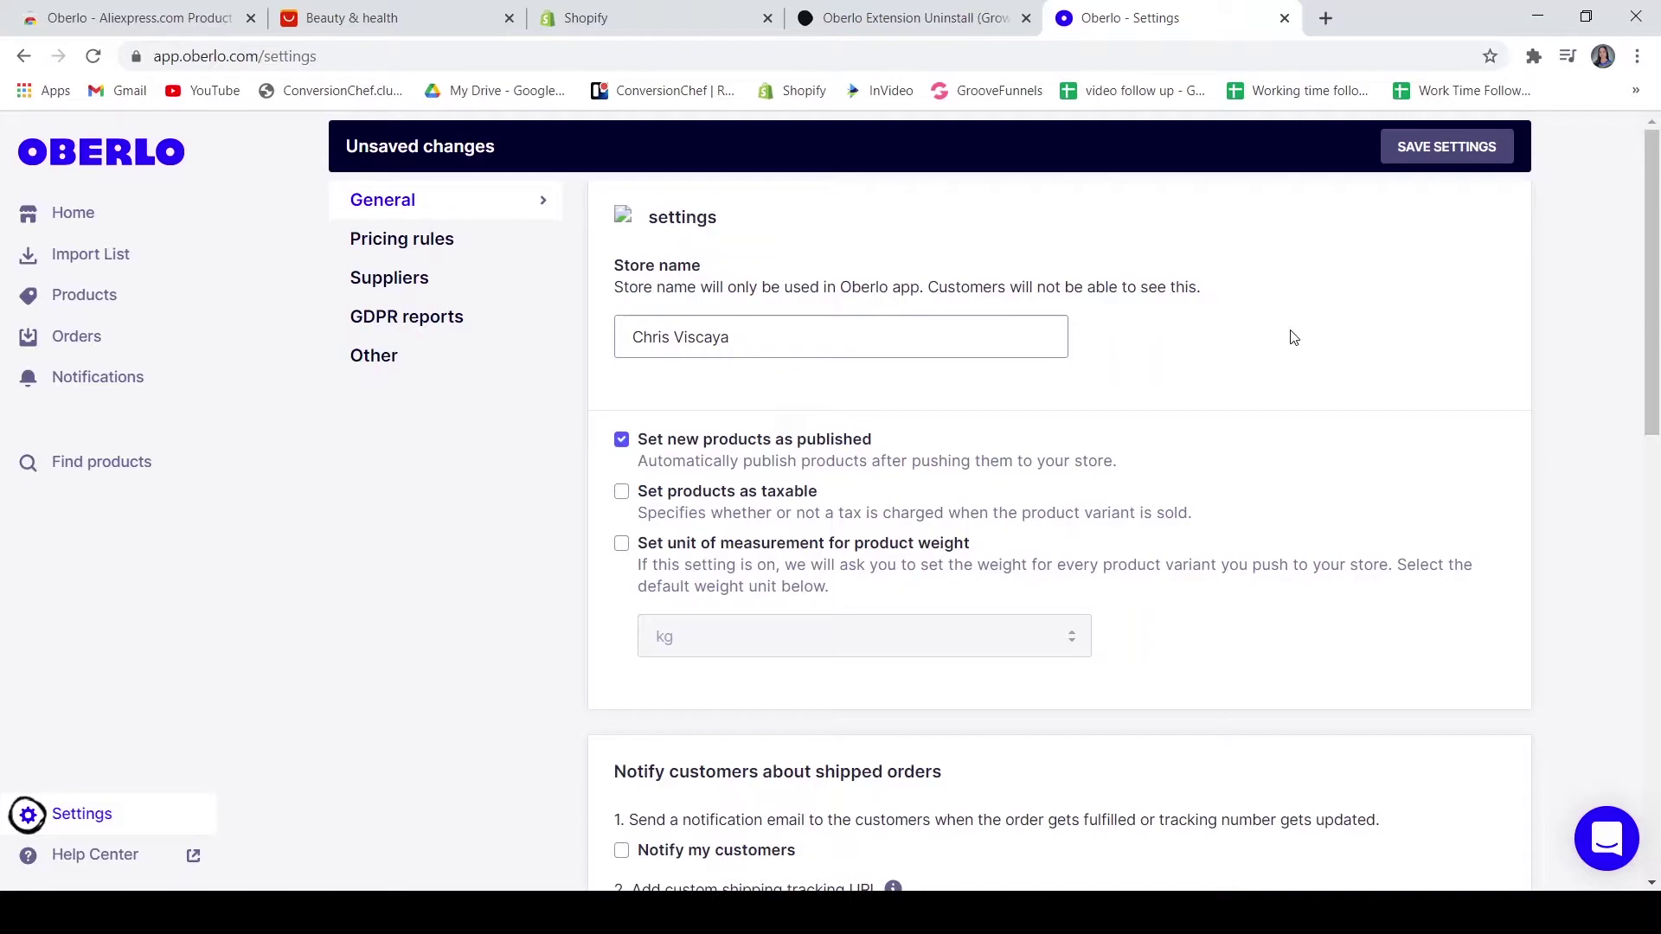
scroll(1164, 454, down, 3)
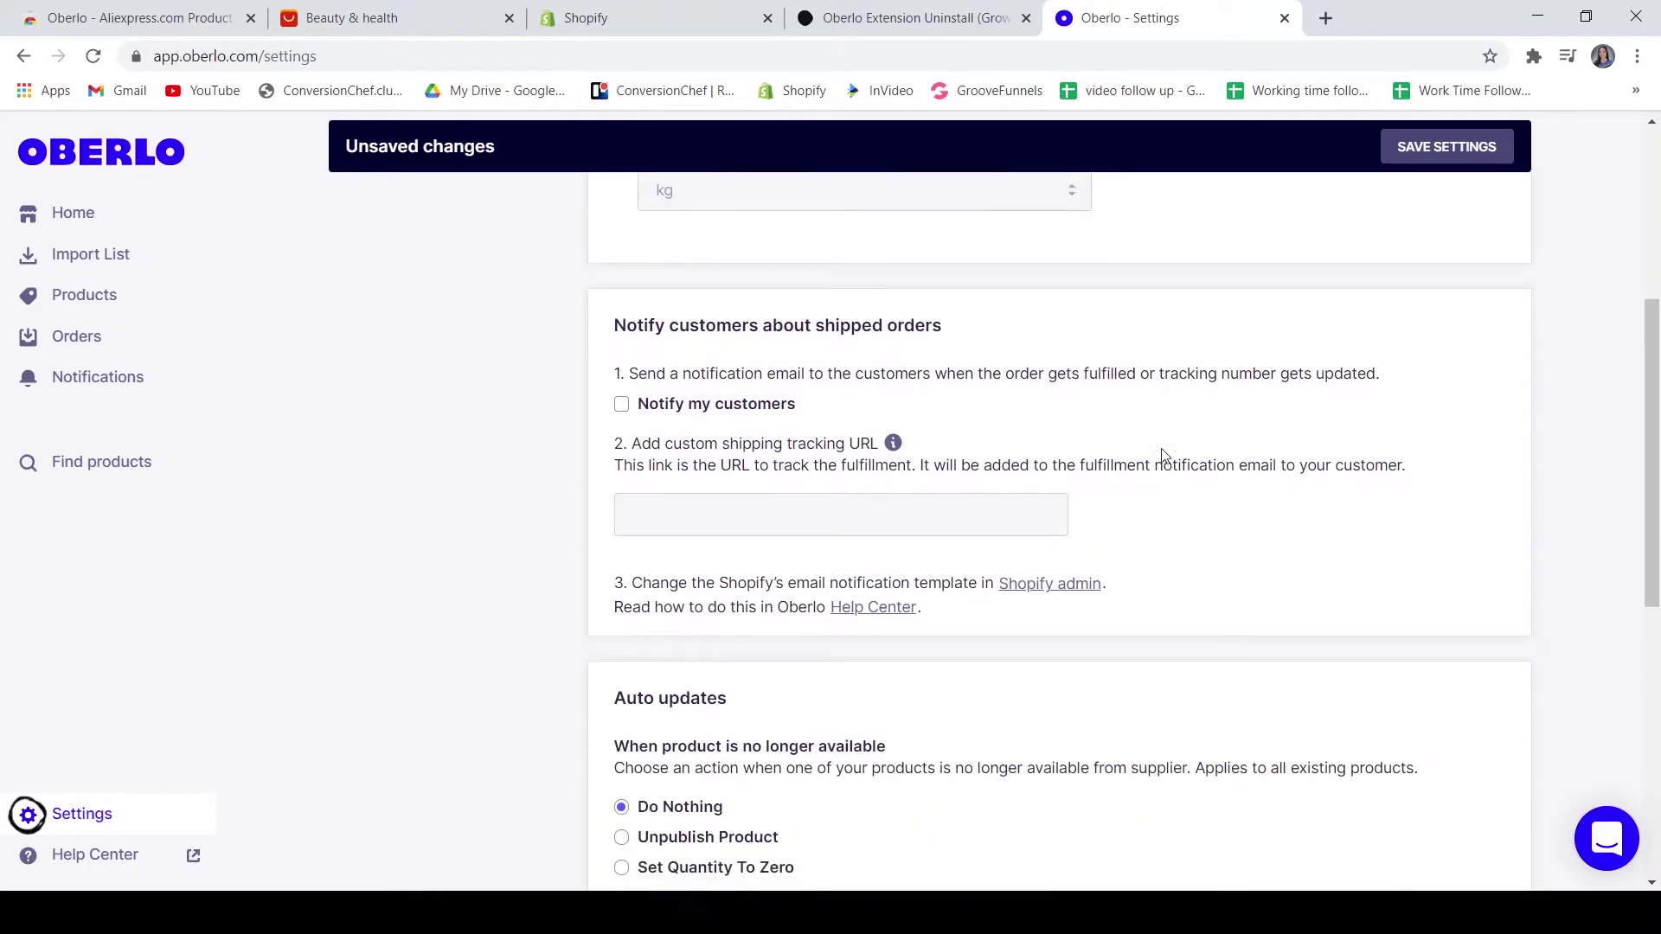
scroll(1164, 454, down, 5)
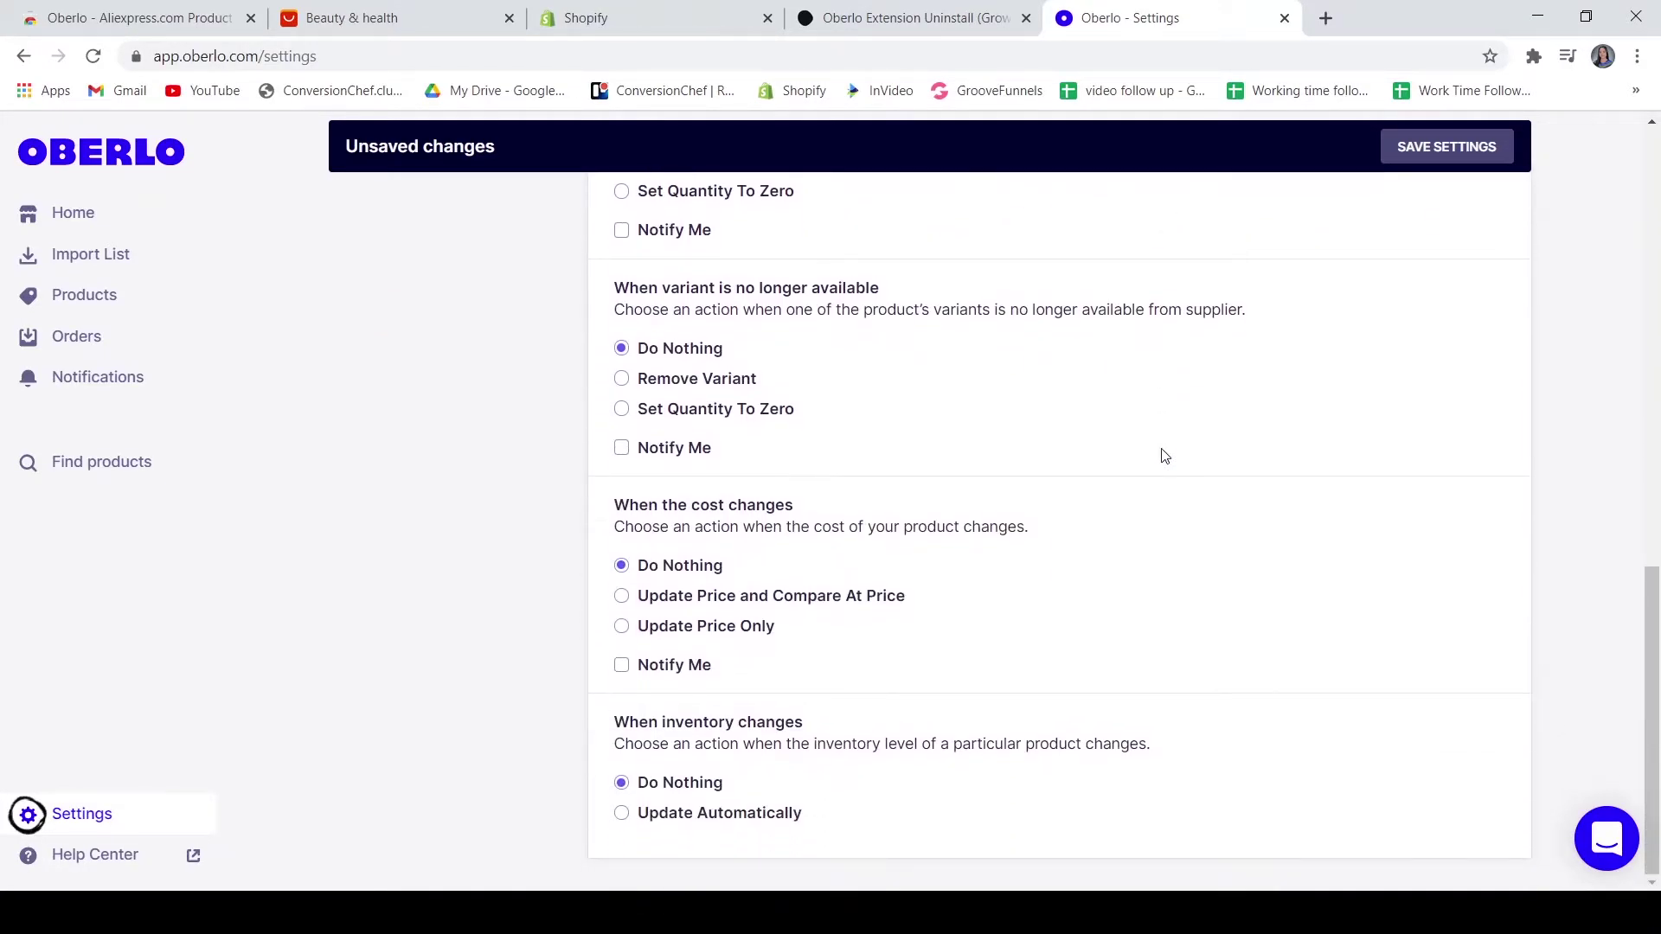
scroll(1164, 454, up, 6)
scroll(1160, 448, up, 3)
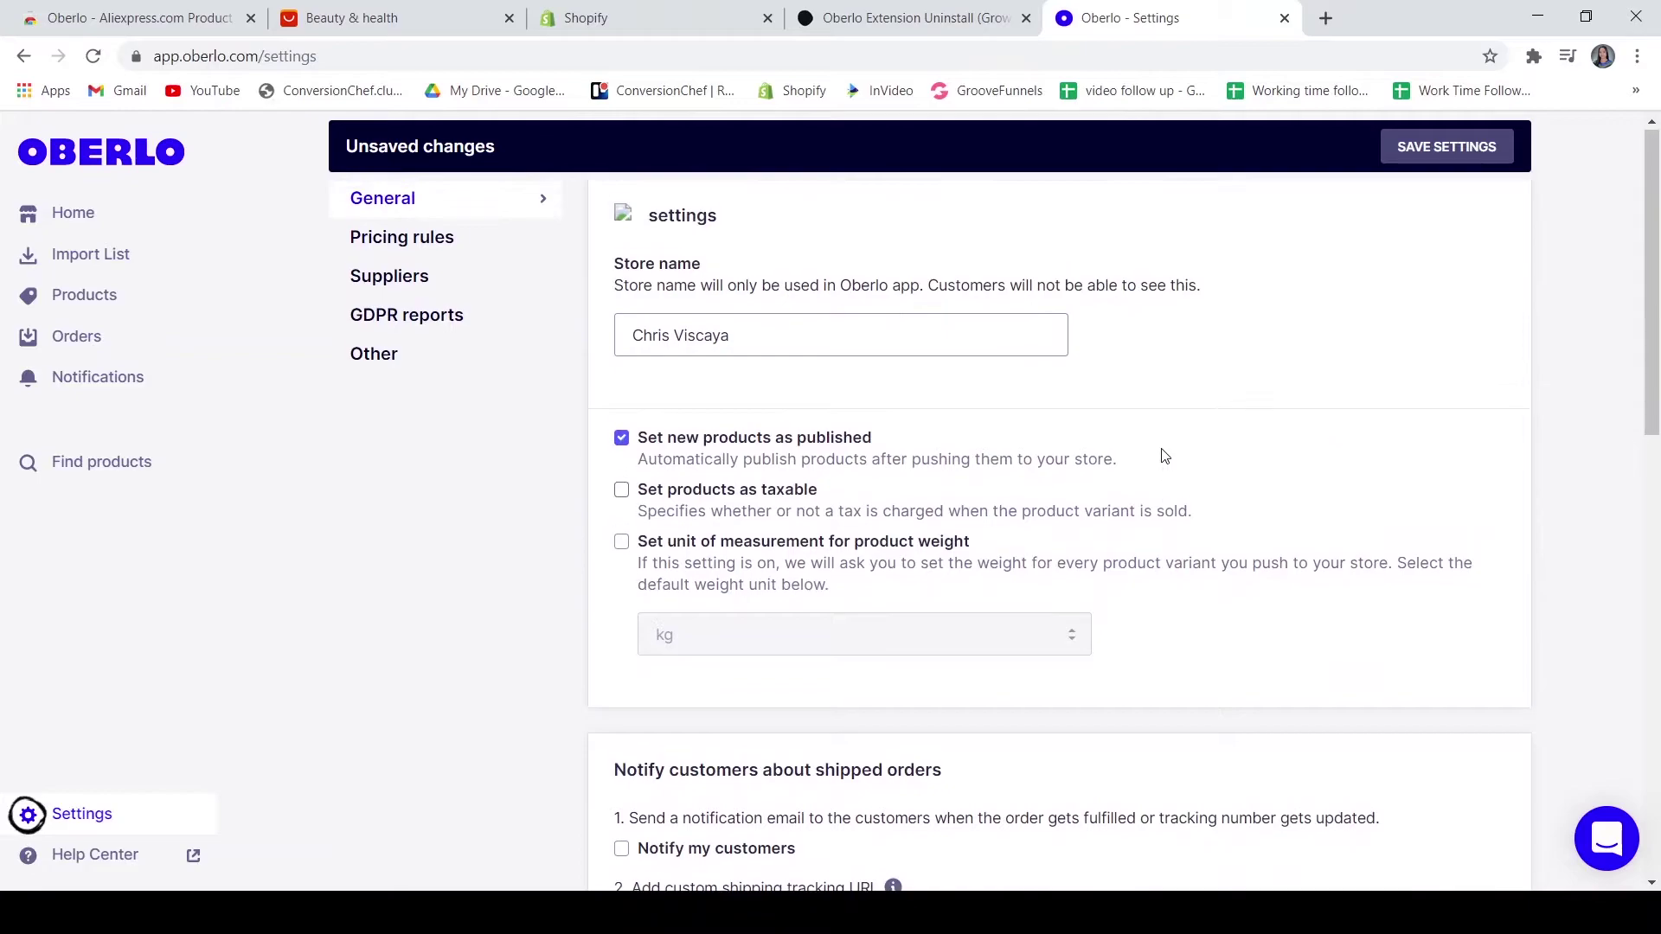
- Save the Oberlo general store settings
click(1432, 155)
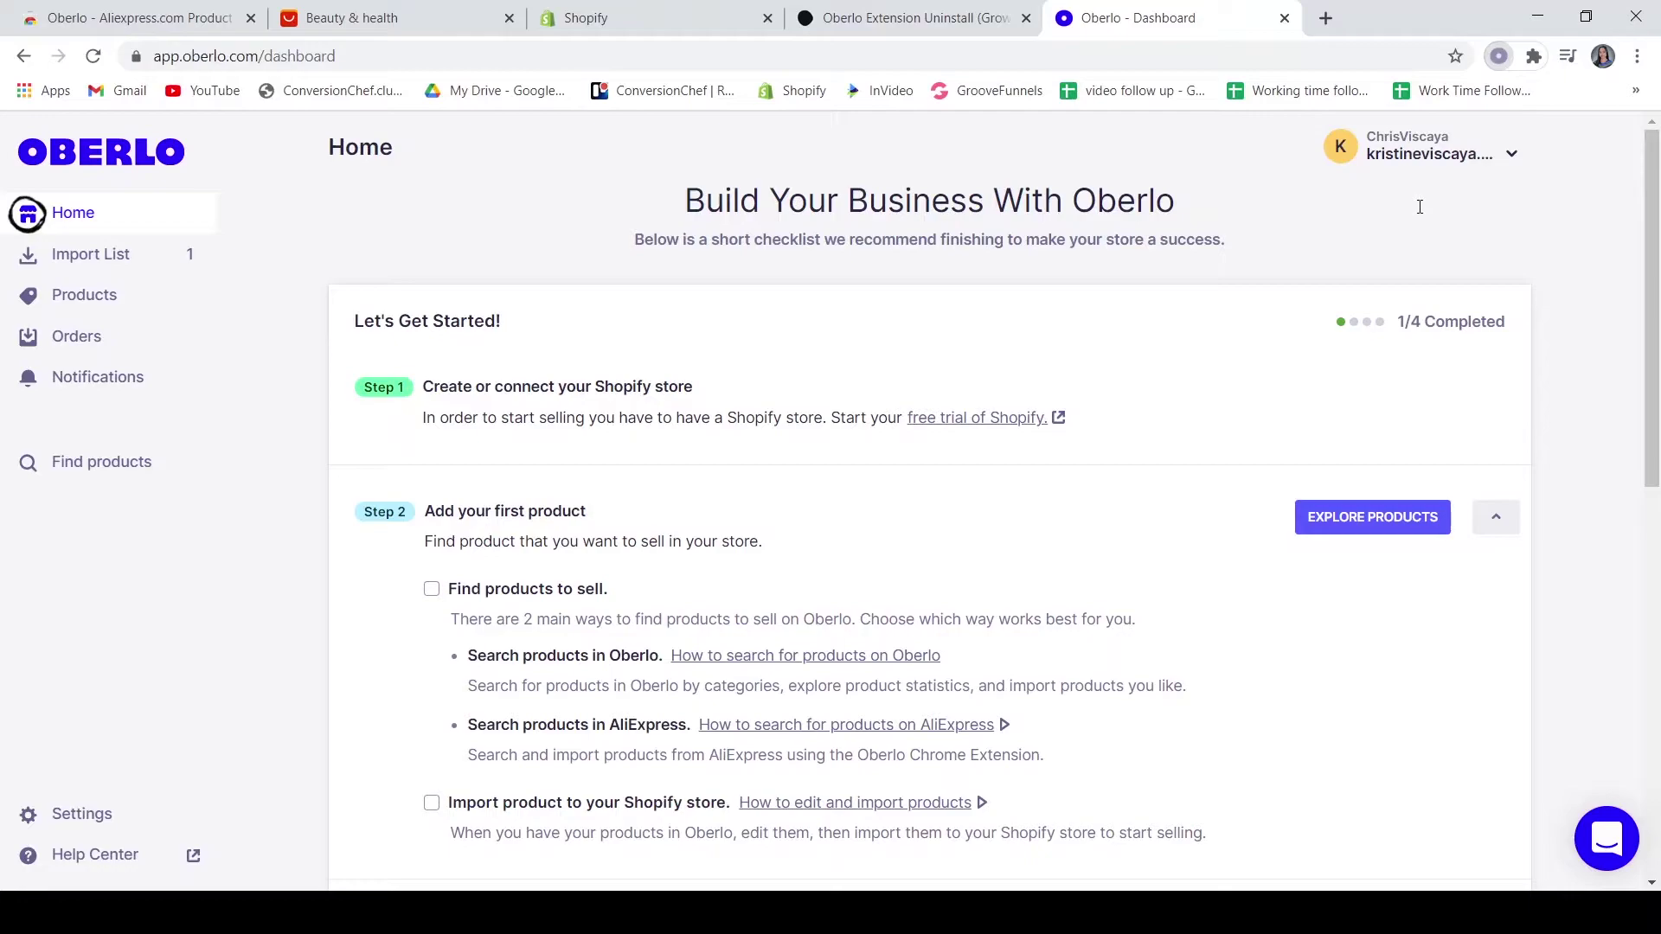
- Open the AliExpress product search link from the dashboard's Step 2
click(1451, 269)
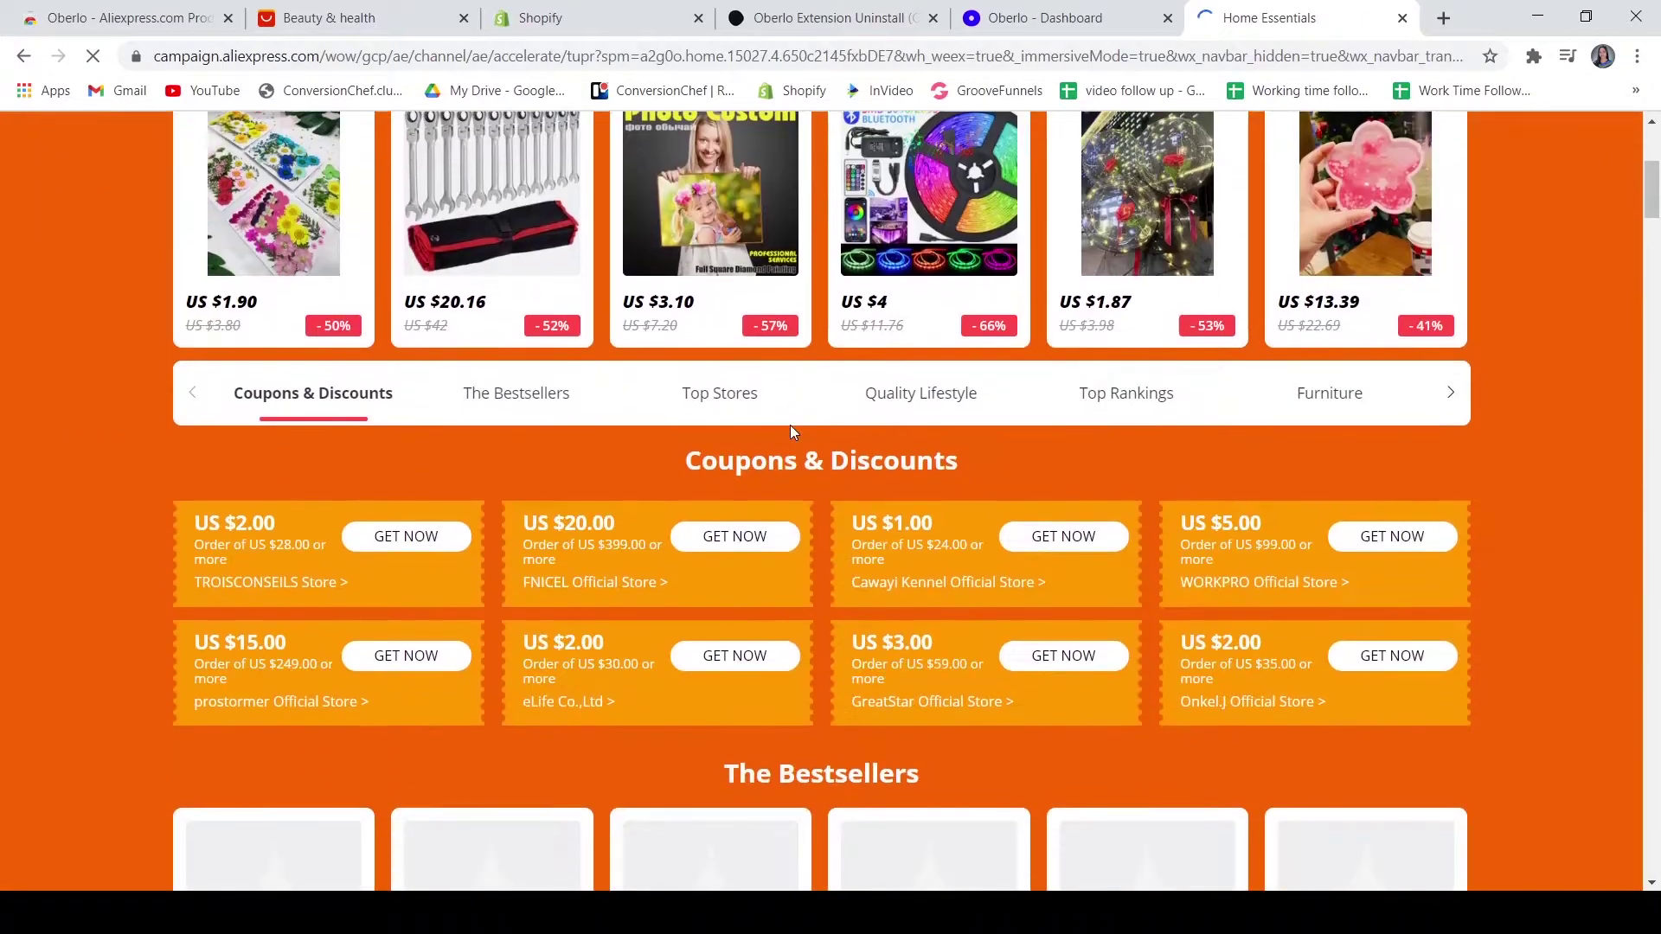
scroll(790, 431, down, 3)
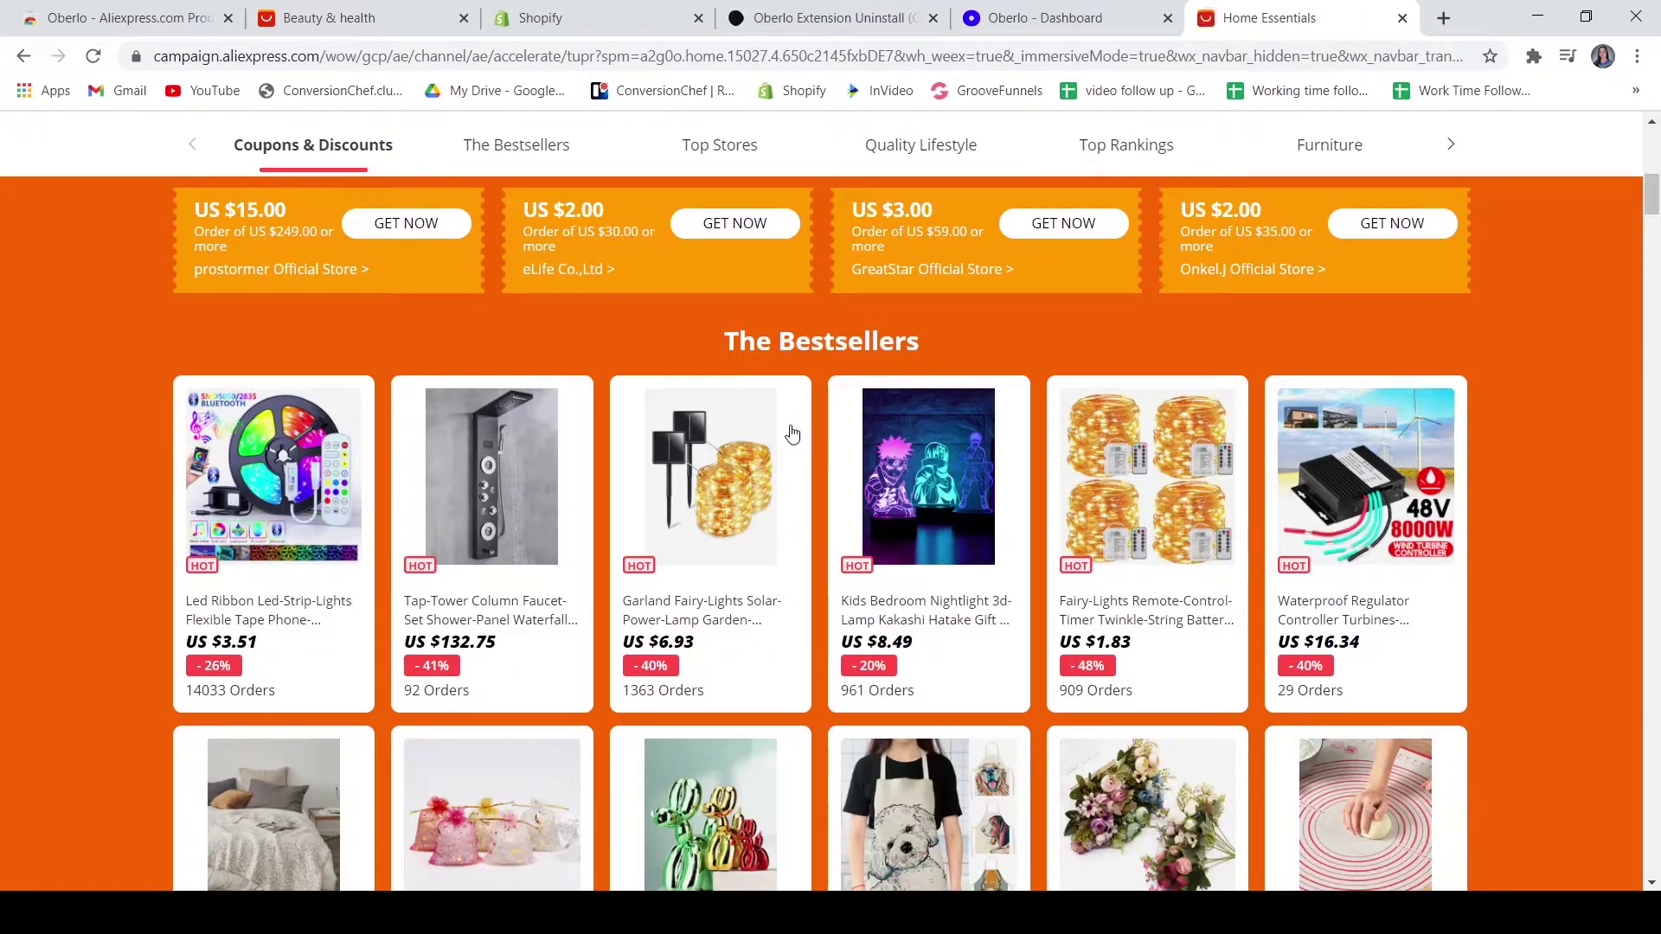
- Open the Tap-Tower Column Faucet listing from The Bestsellers
click(460, 479)
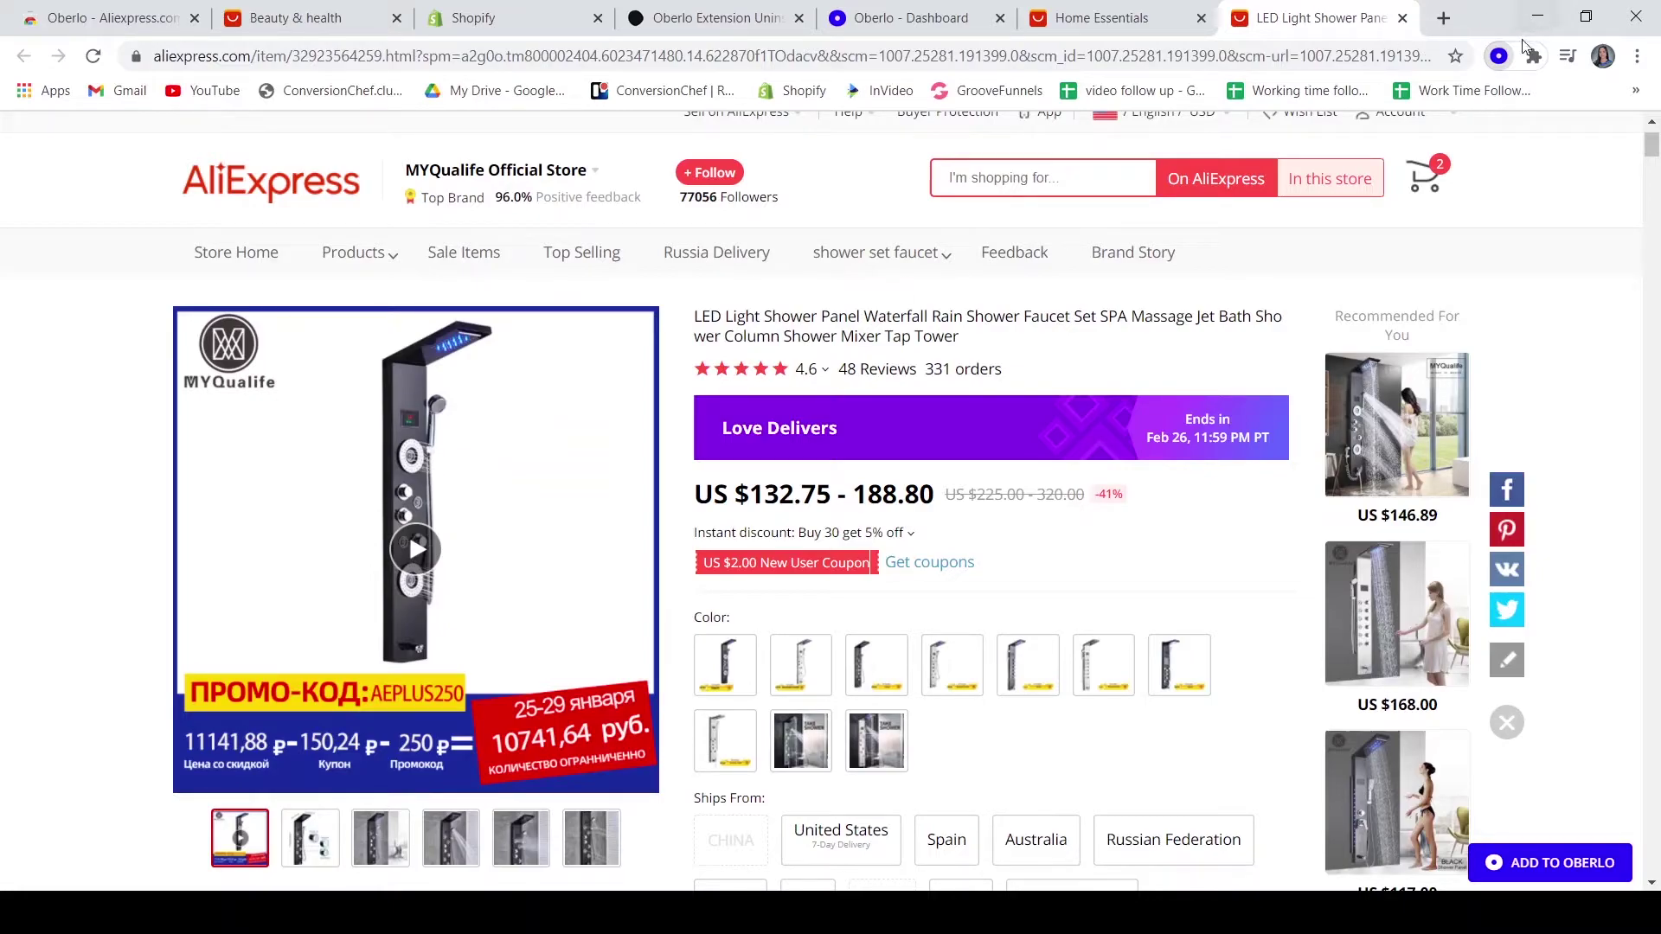
- Add the LED shower panel faucet to the Oberlo import list and switch back to the dashboard
click(1499, 56)
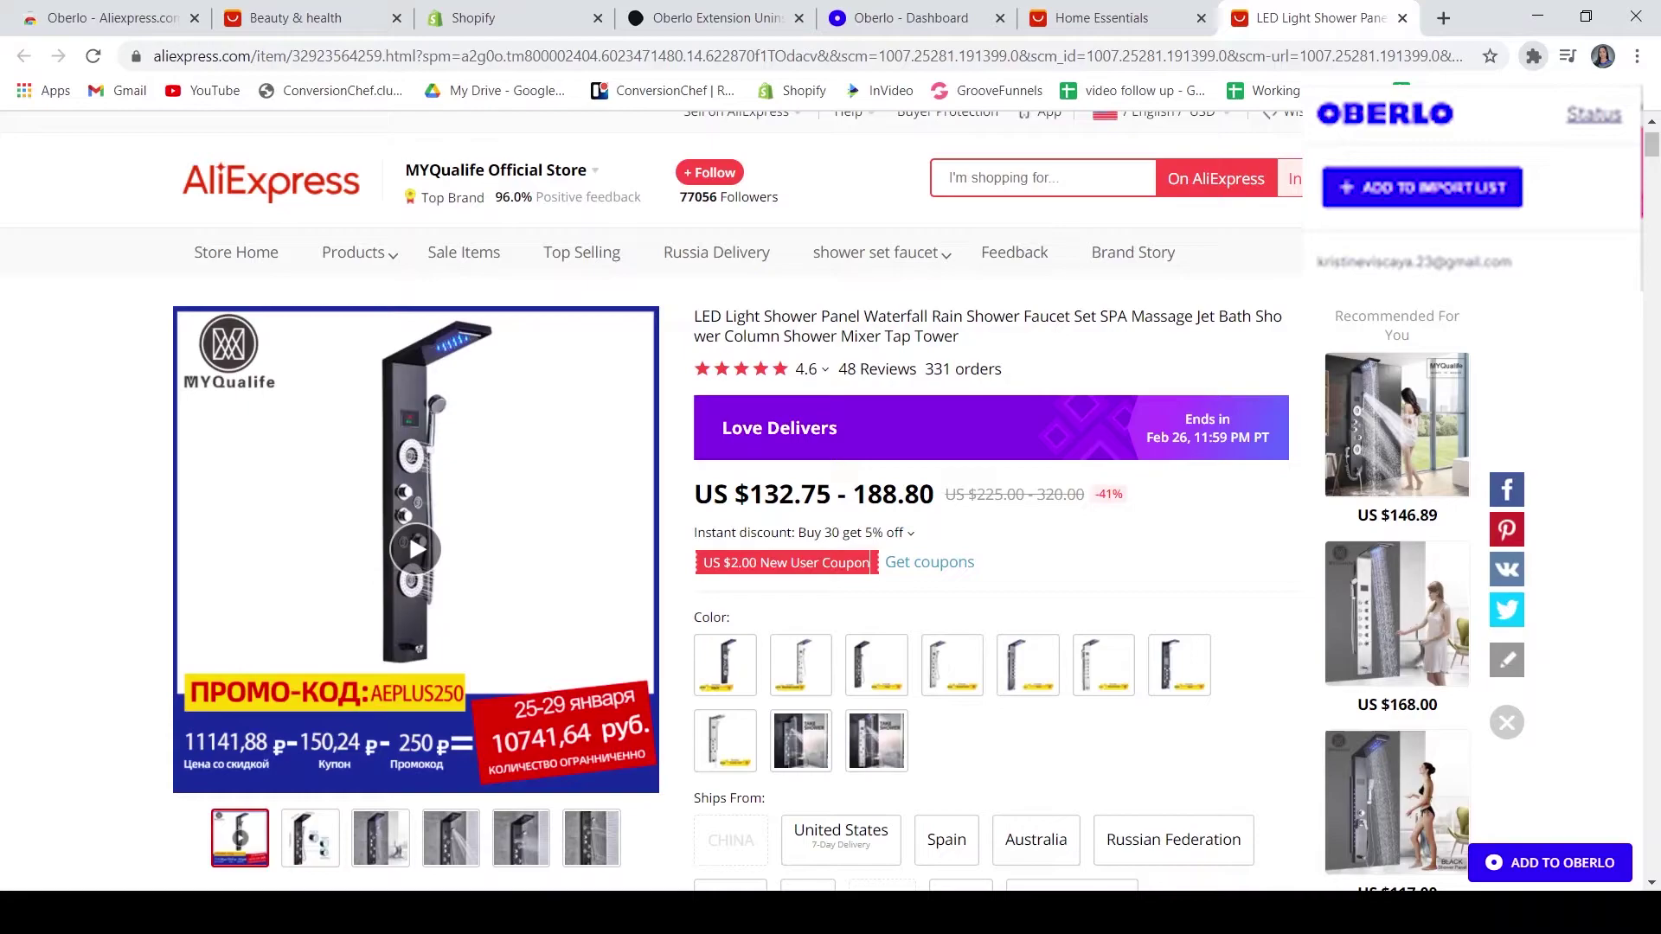
click(1376, 192)
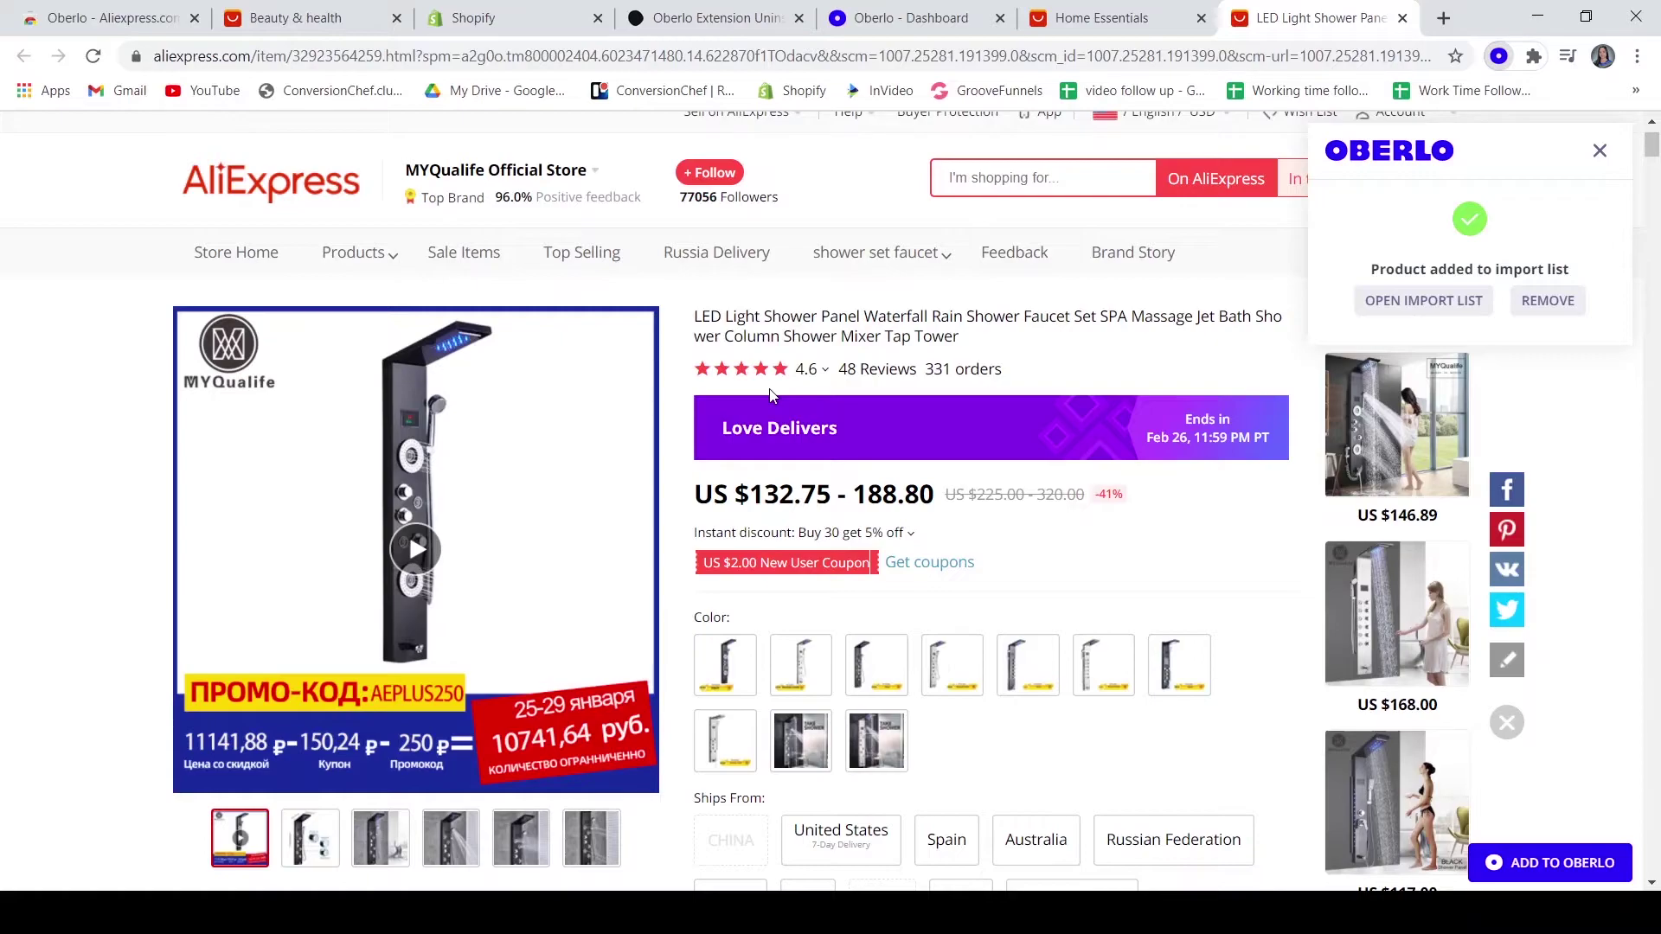
key(ctrl+5)
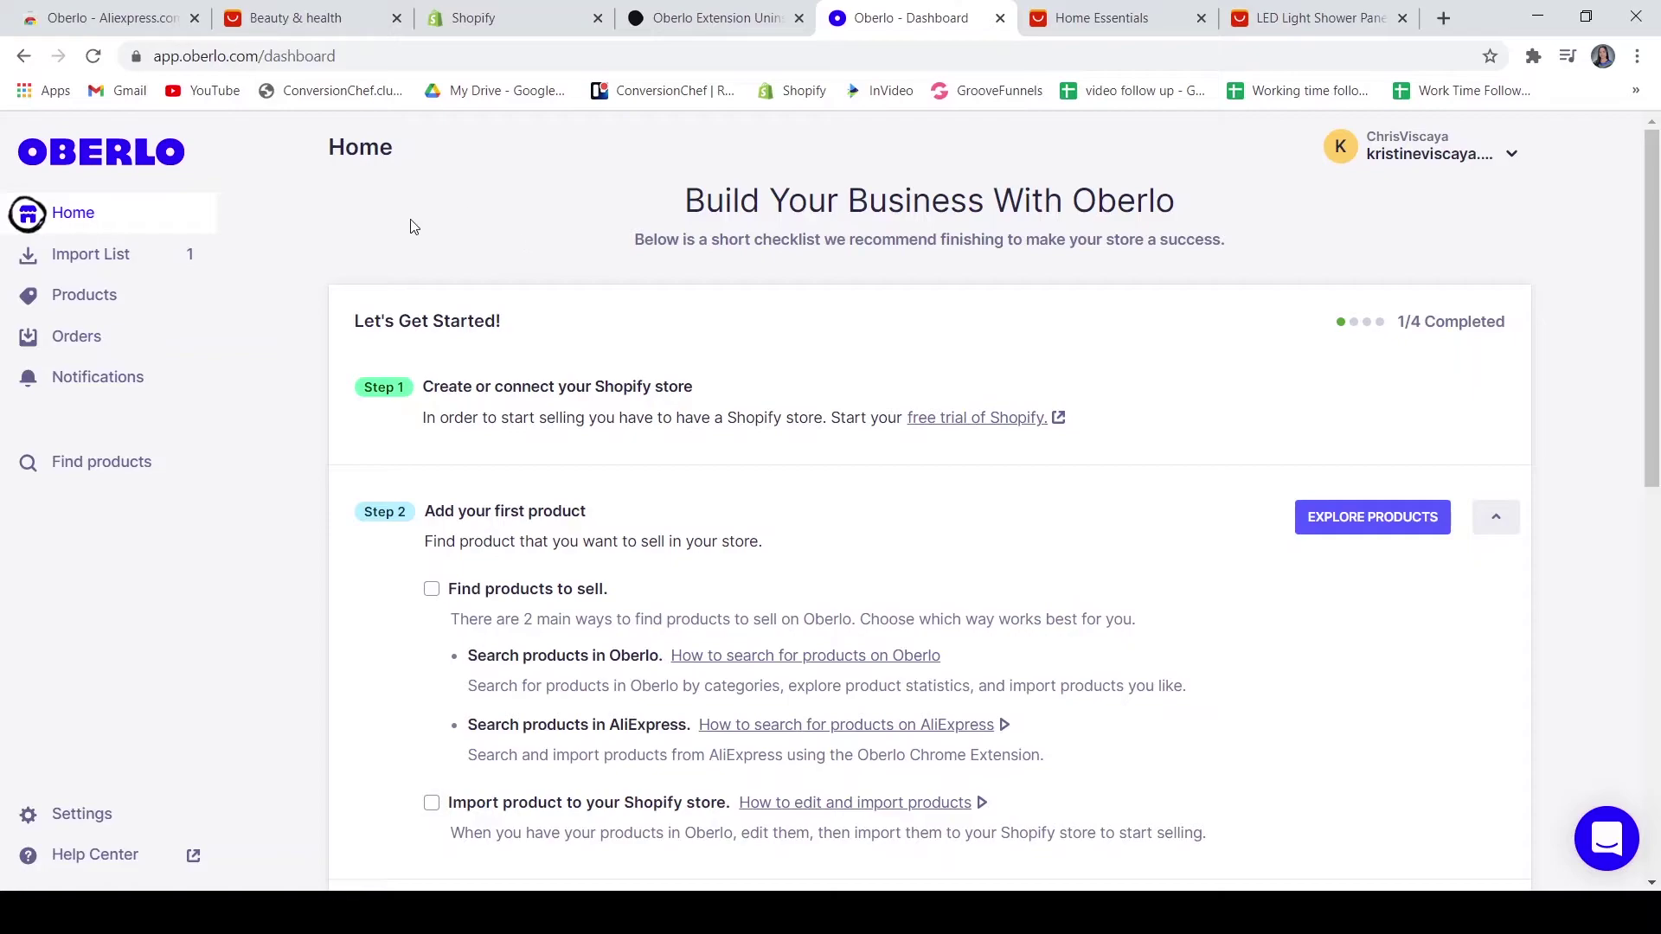
- Open the Import List and review the shower panel product's description and main details
click(164, 253)
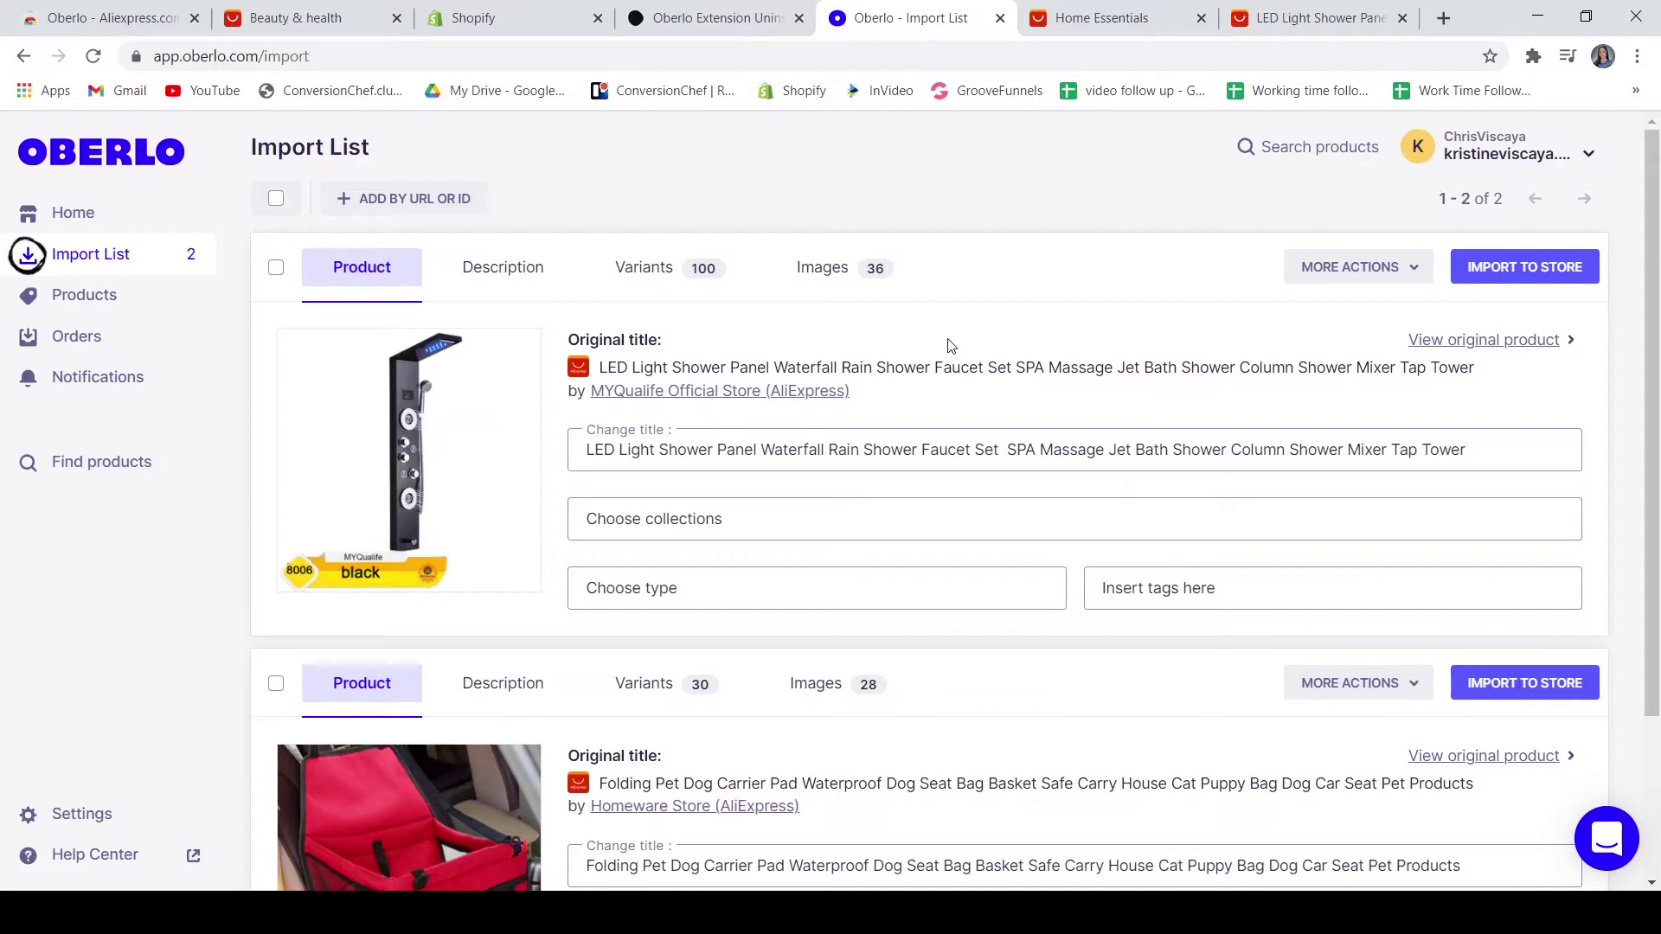
click(523, 283)
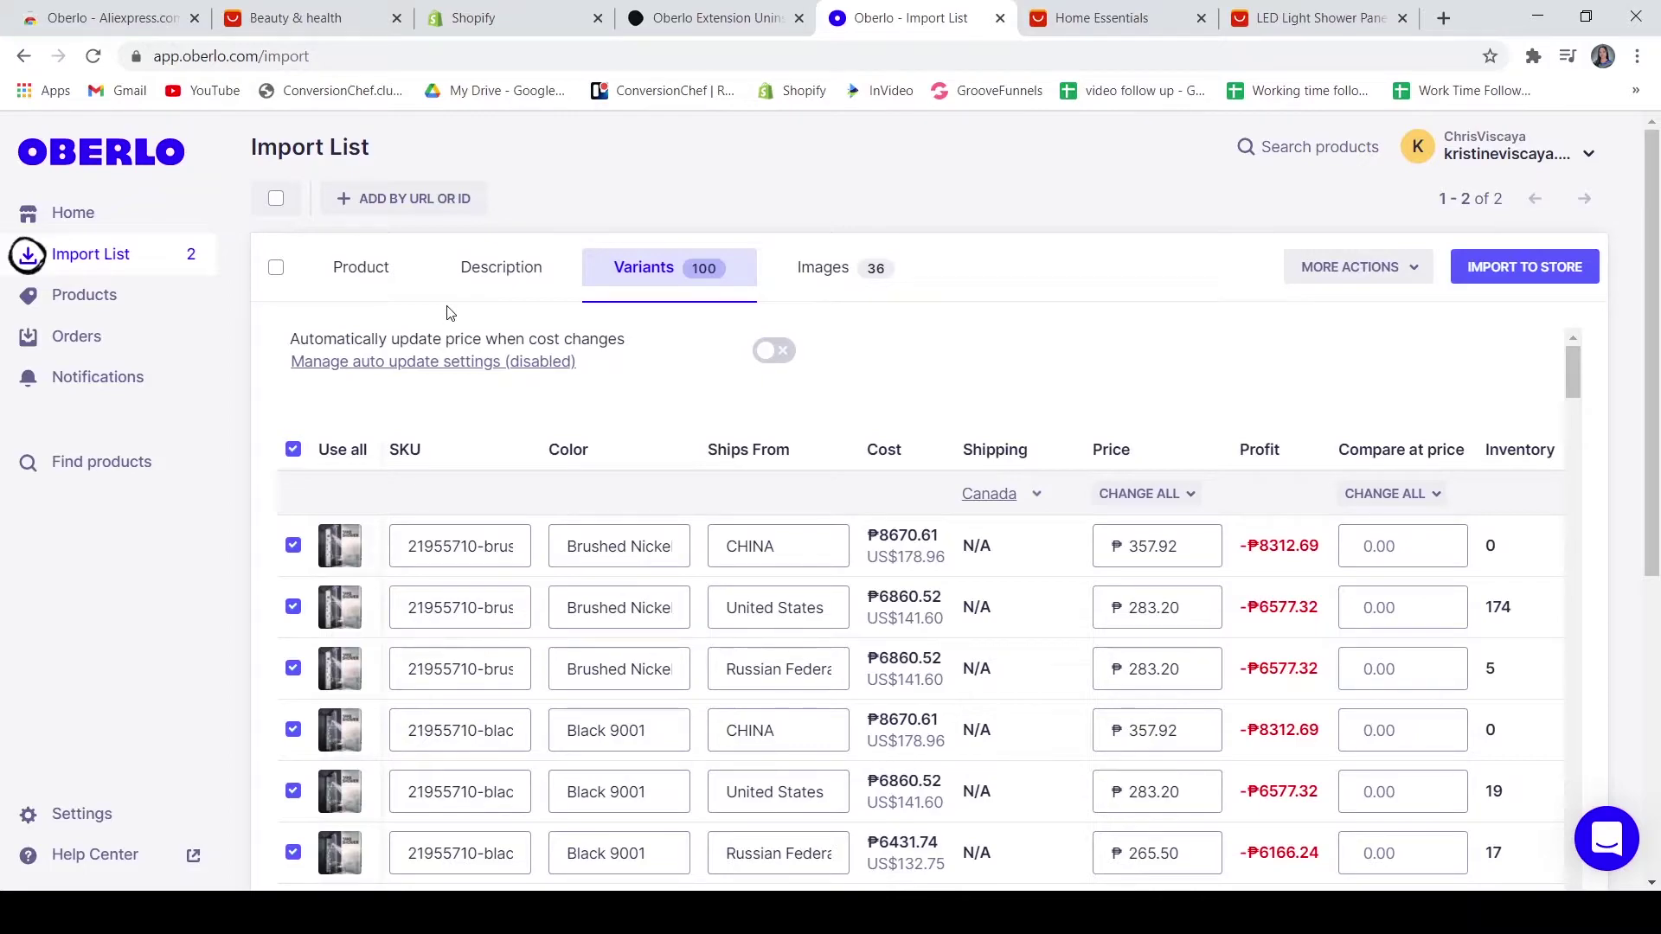
click(363, 276)
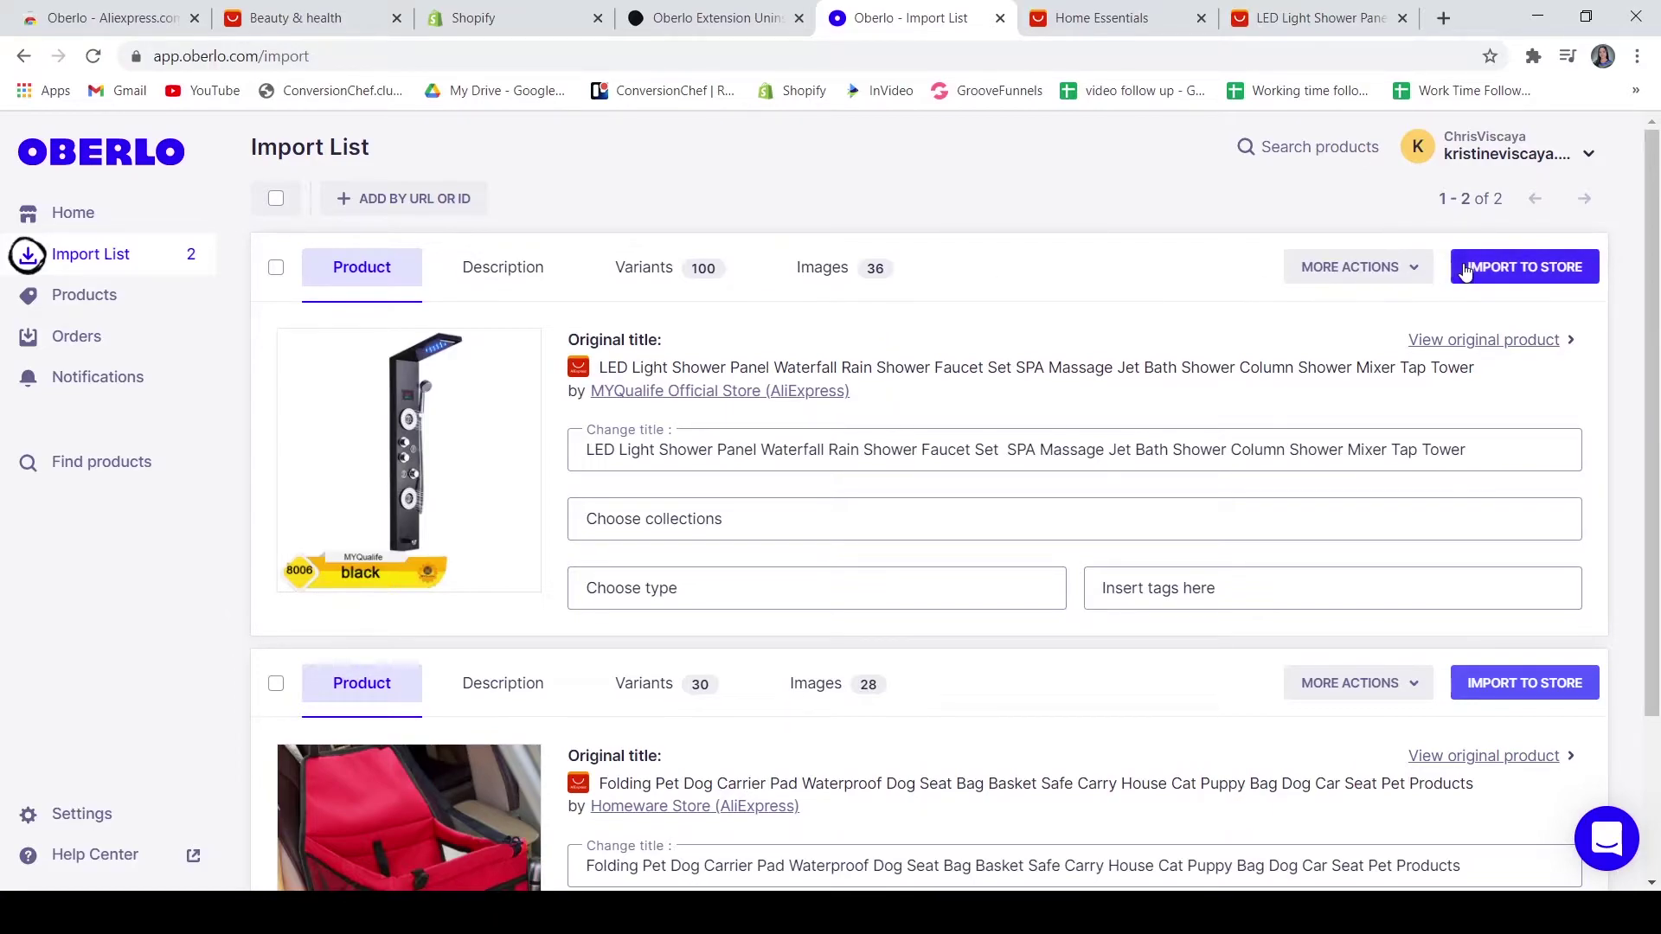
- Import the LED shower panel faucet set and folding pet car seat bag into Shopify
click(1490, 270)
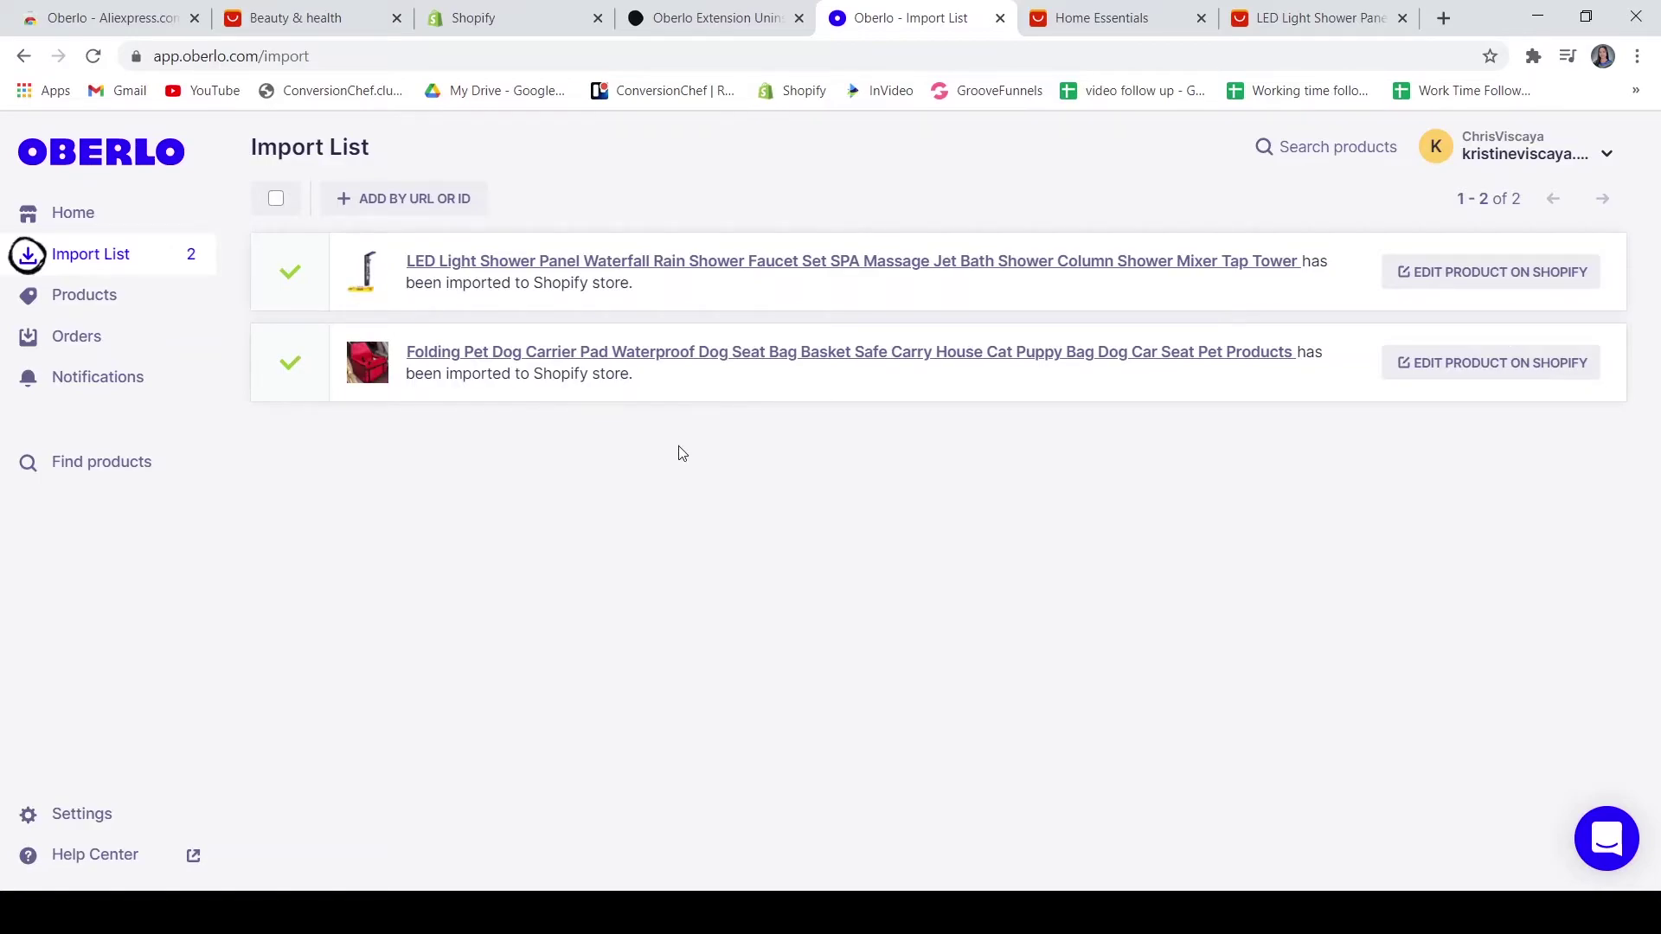
- Open the imported LED shower panel product in Shopify with Edit Product
click(1459, 284)
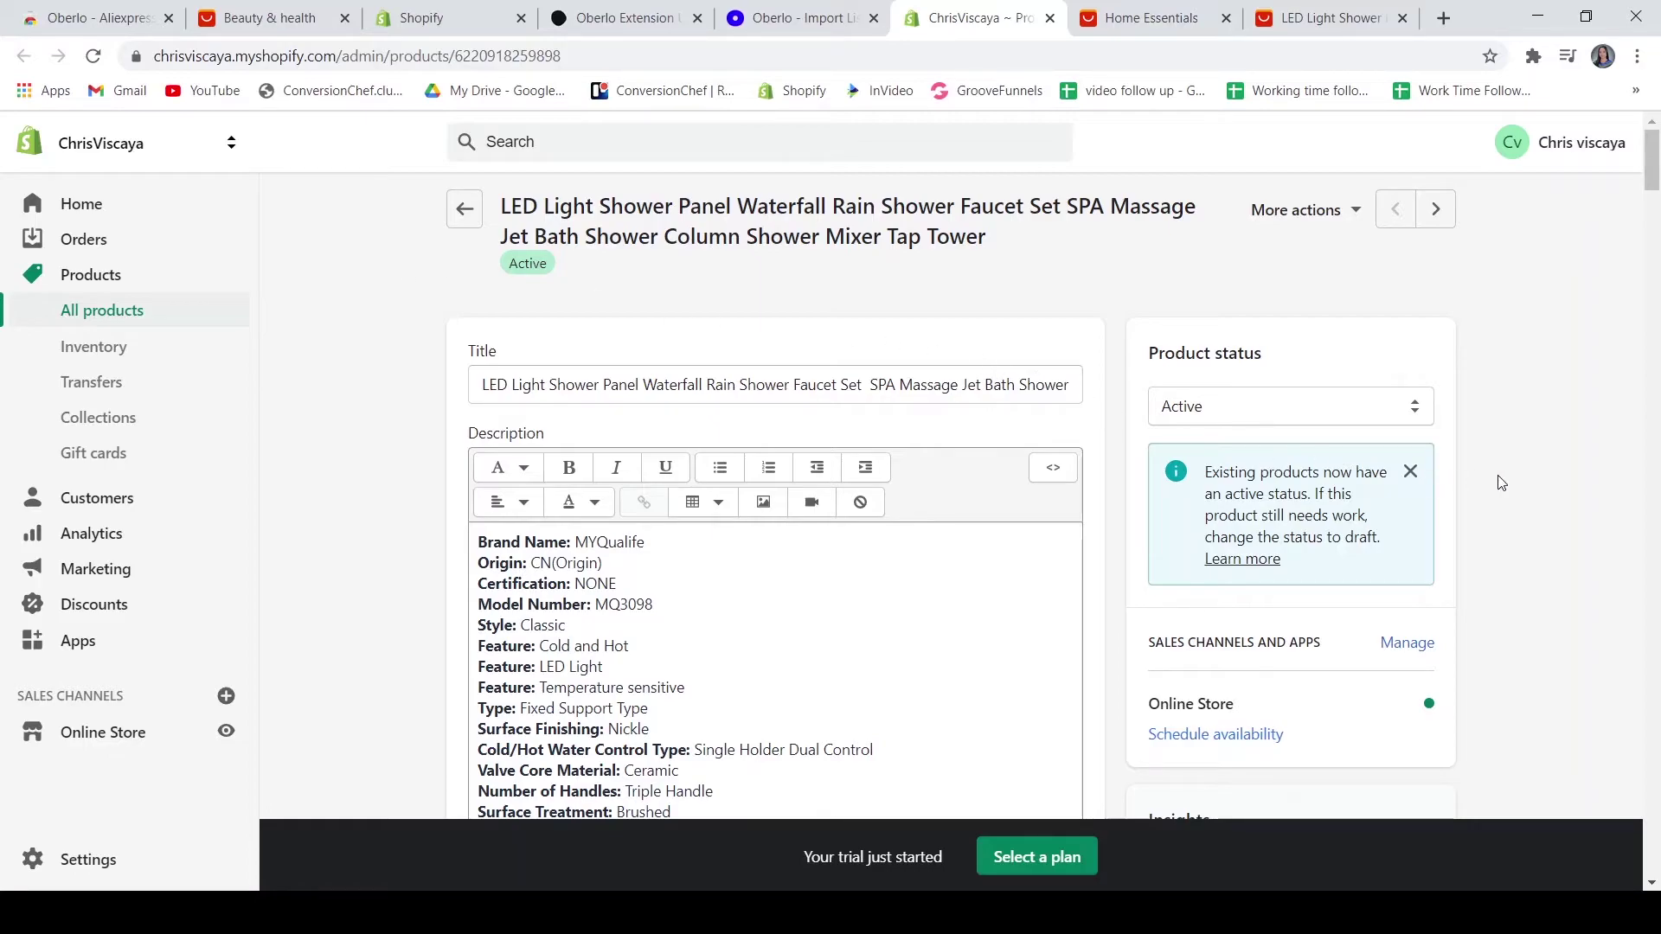
scroll(1509, 479, down, 2)
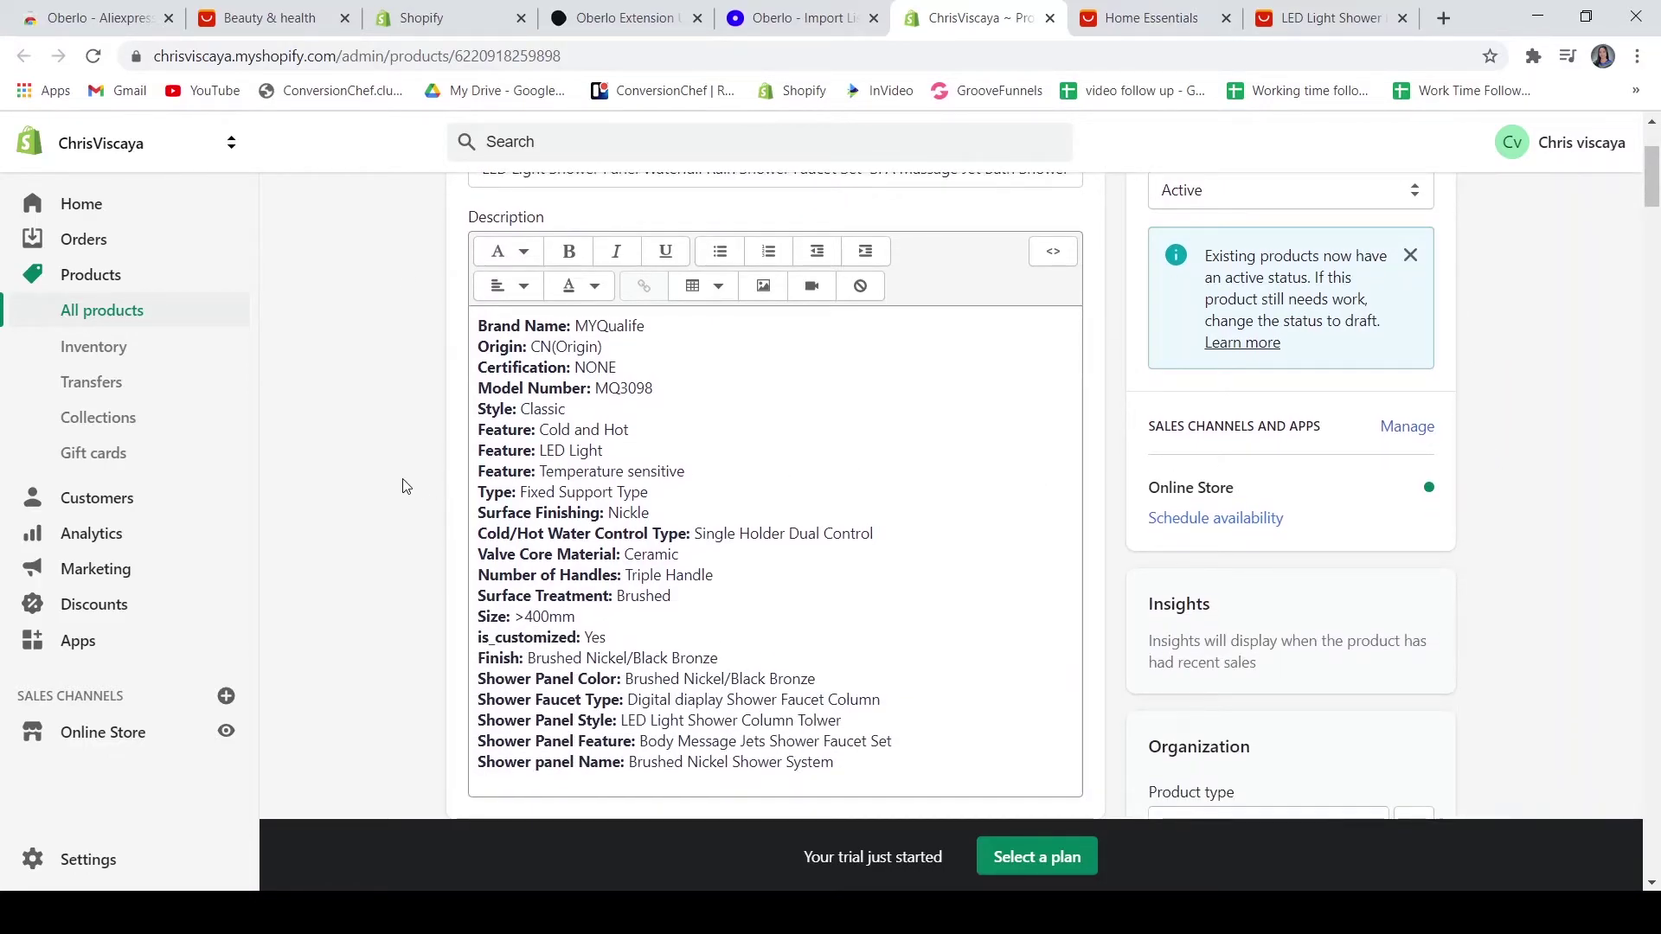
scroll(402, 485, up, 2)
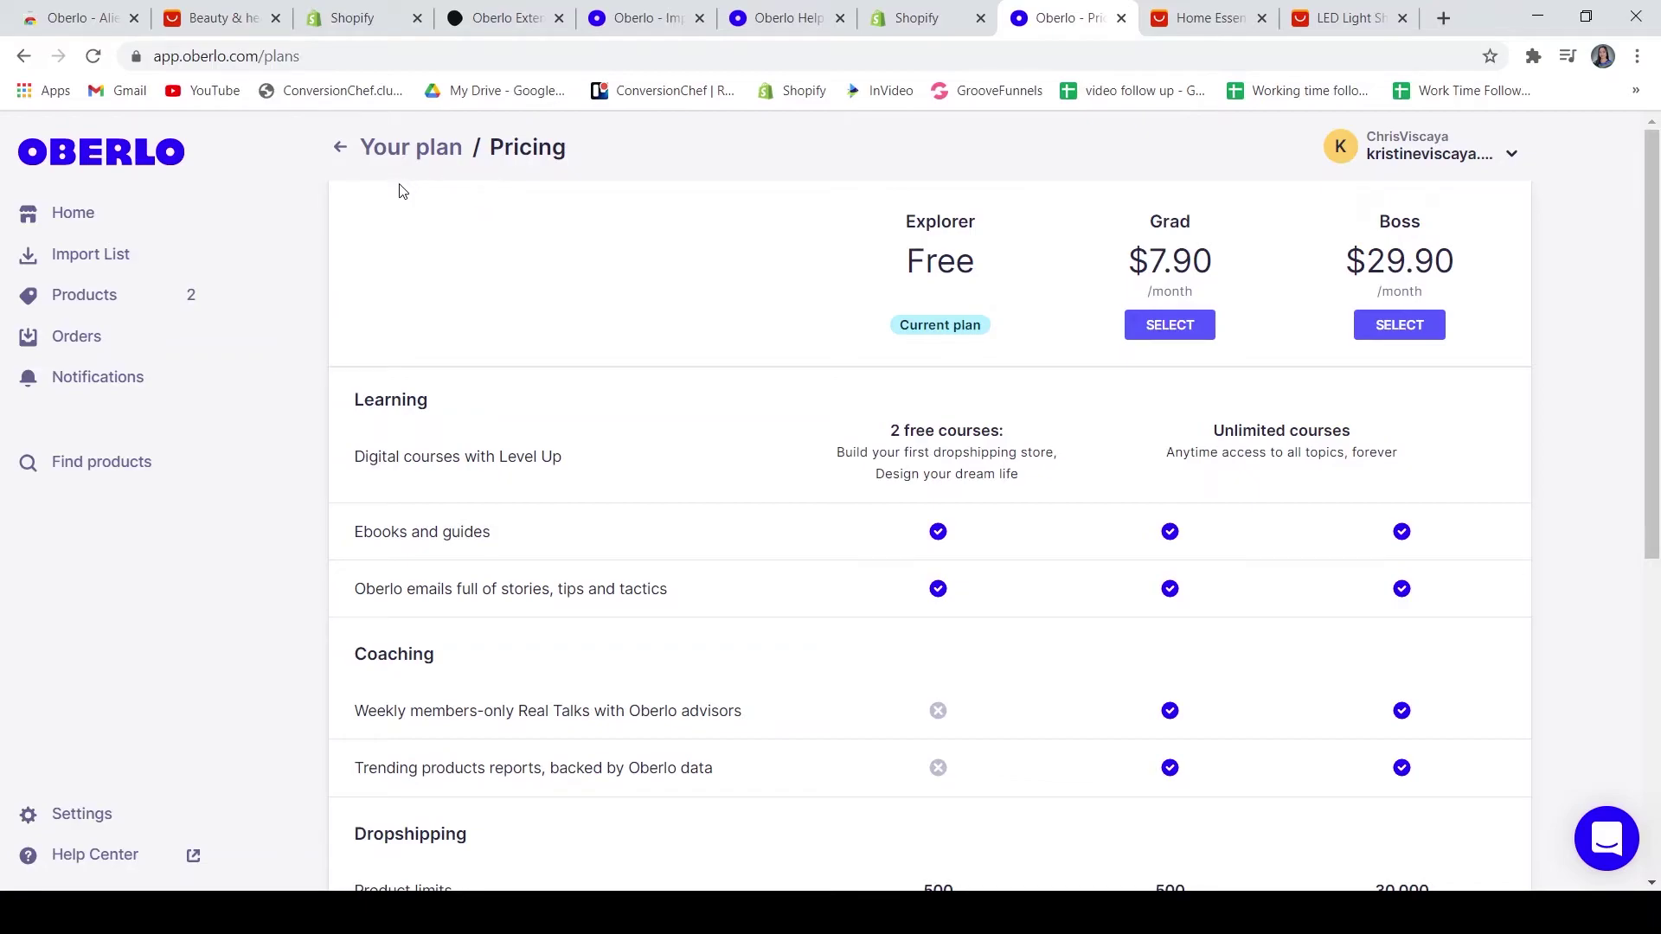
click(1404, 156)
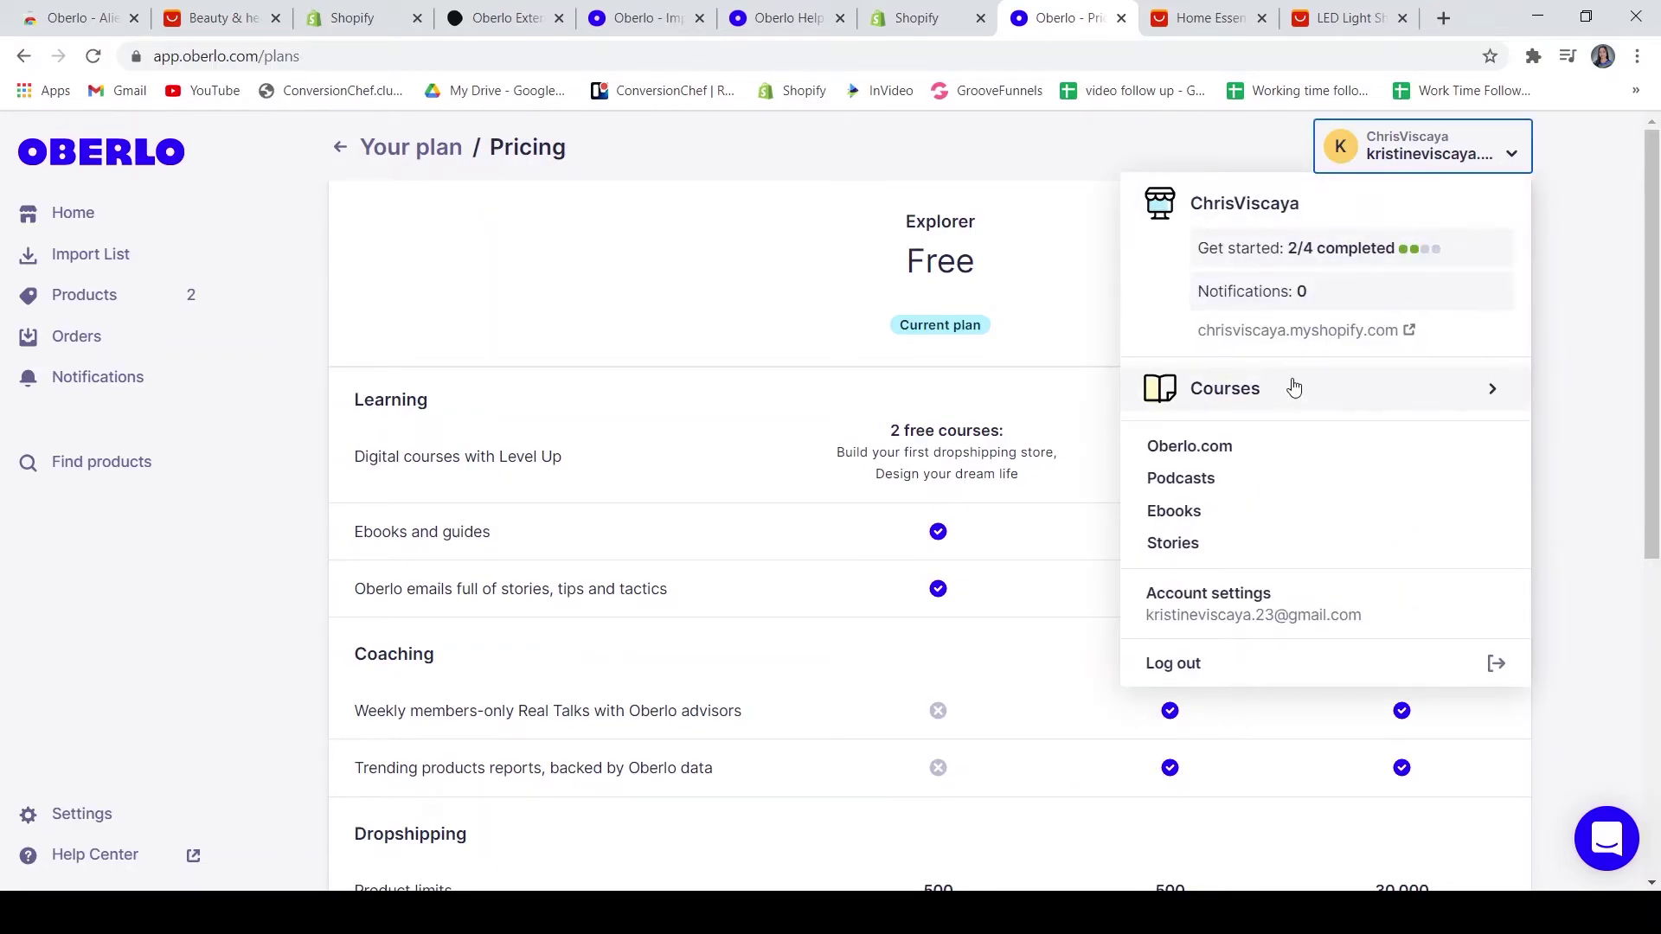
click(1278, 594)
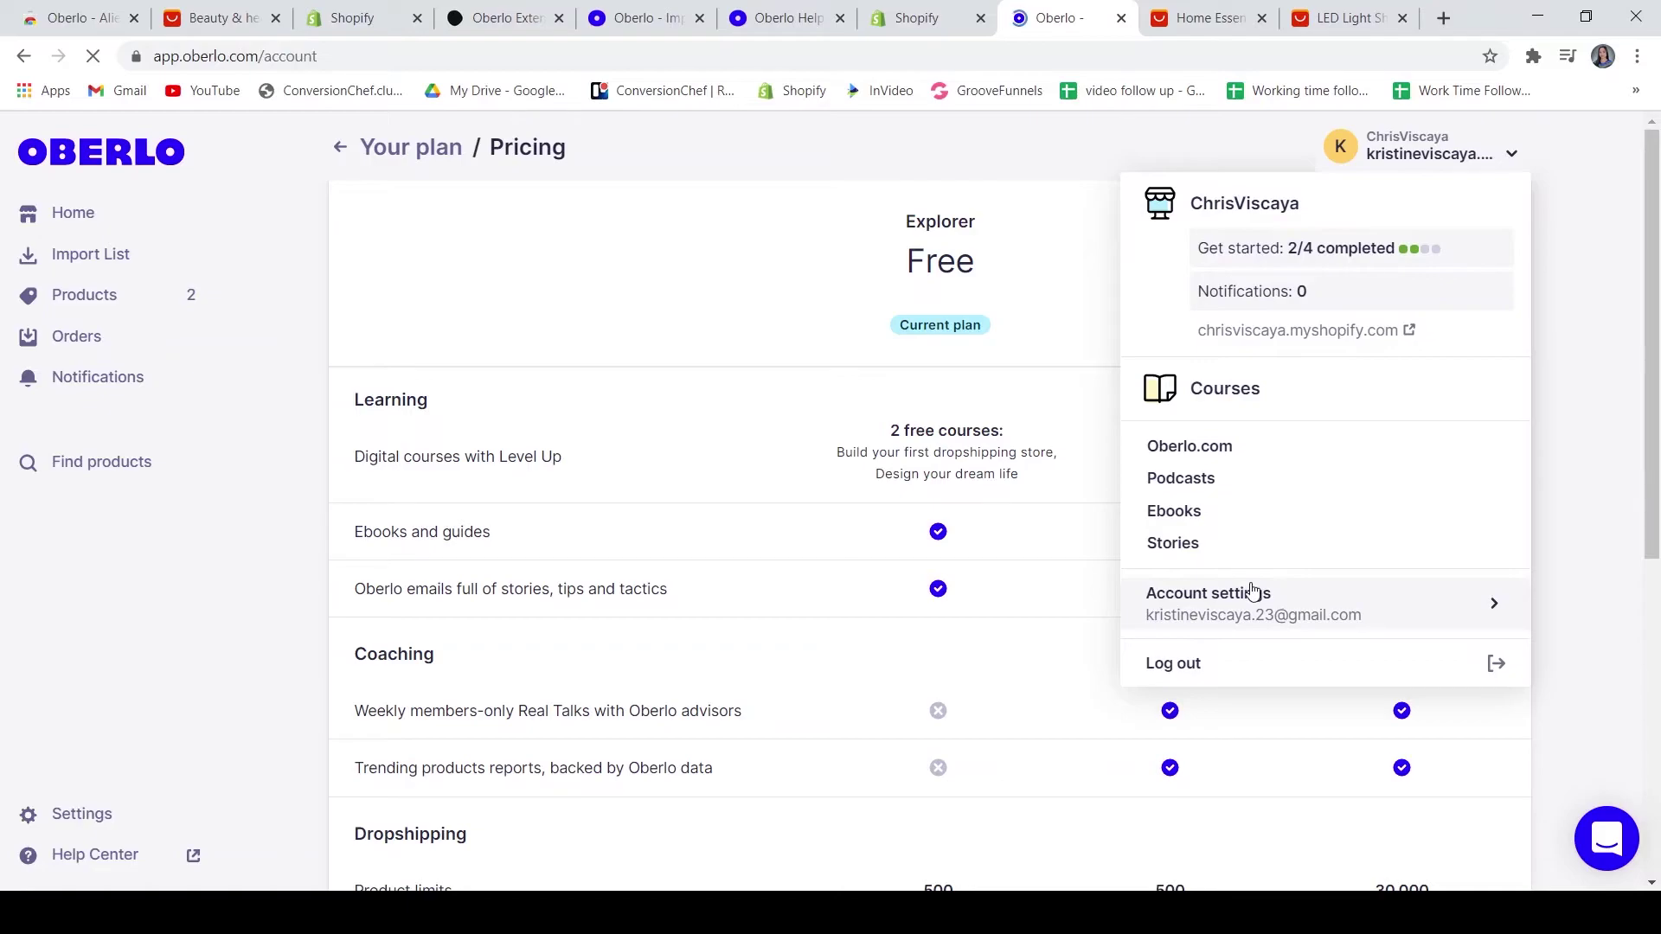
click(473, 299)
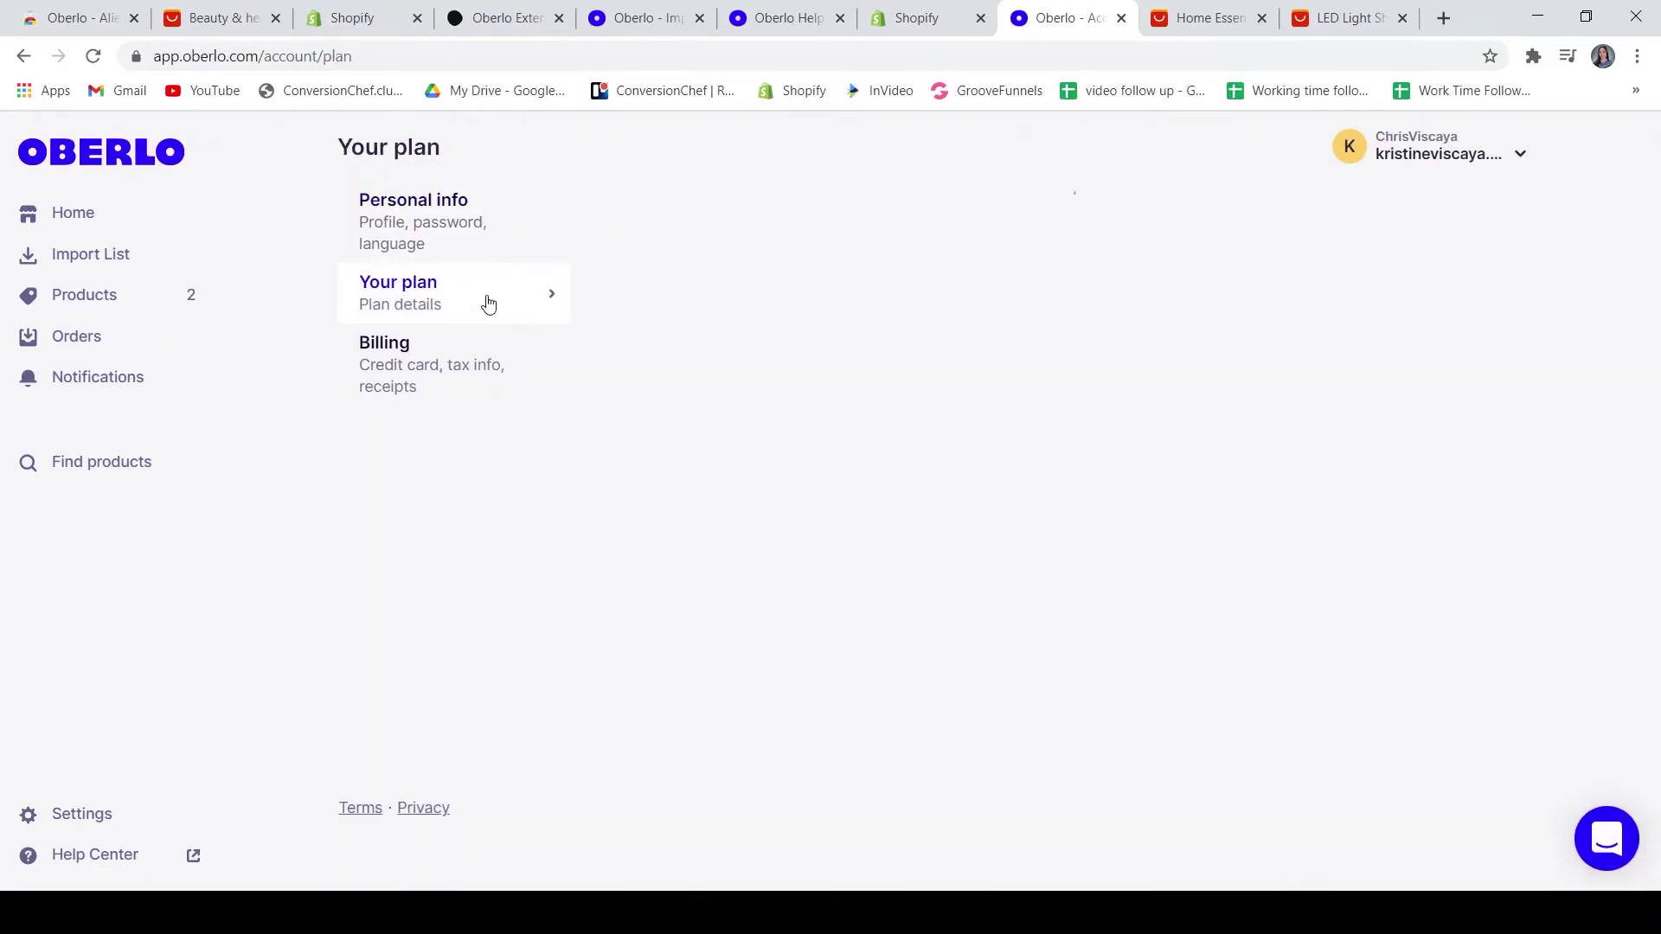
click(683, 307)
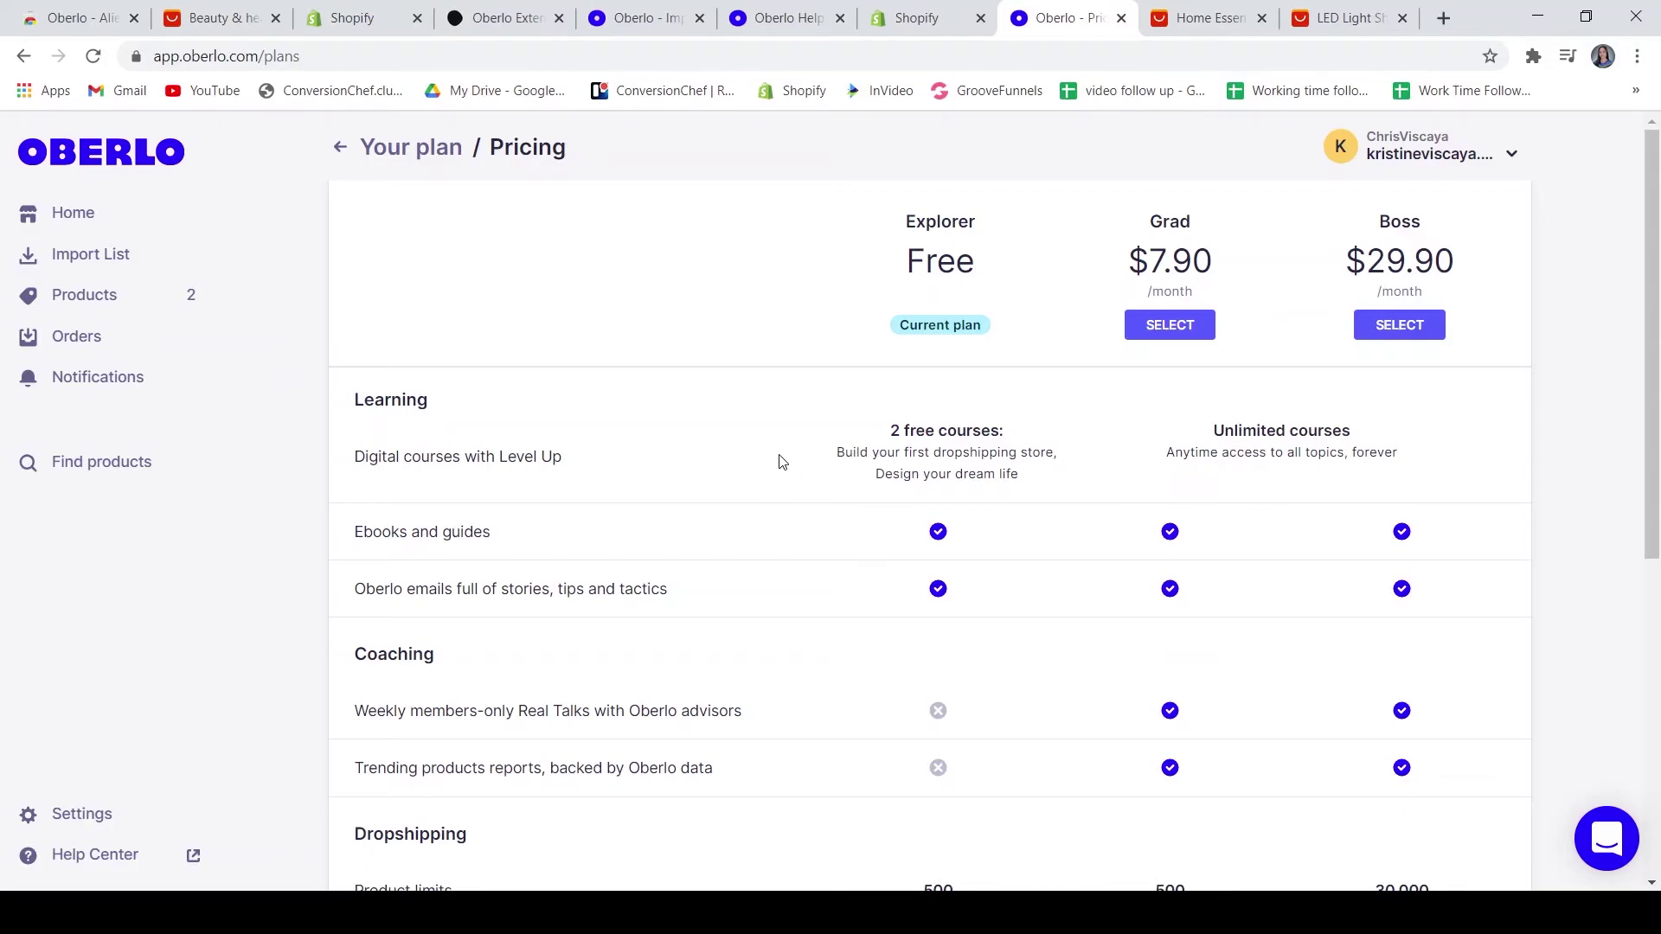
scroll(779, 459, down, 3)
scroll(964, 618, down, 1)
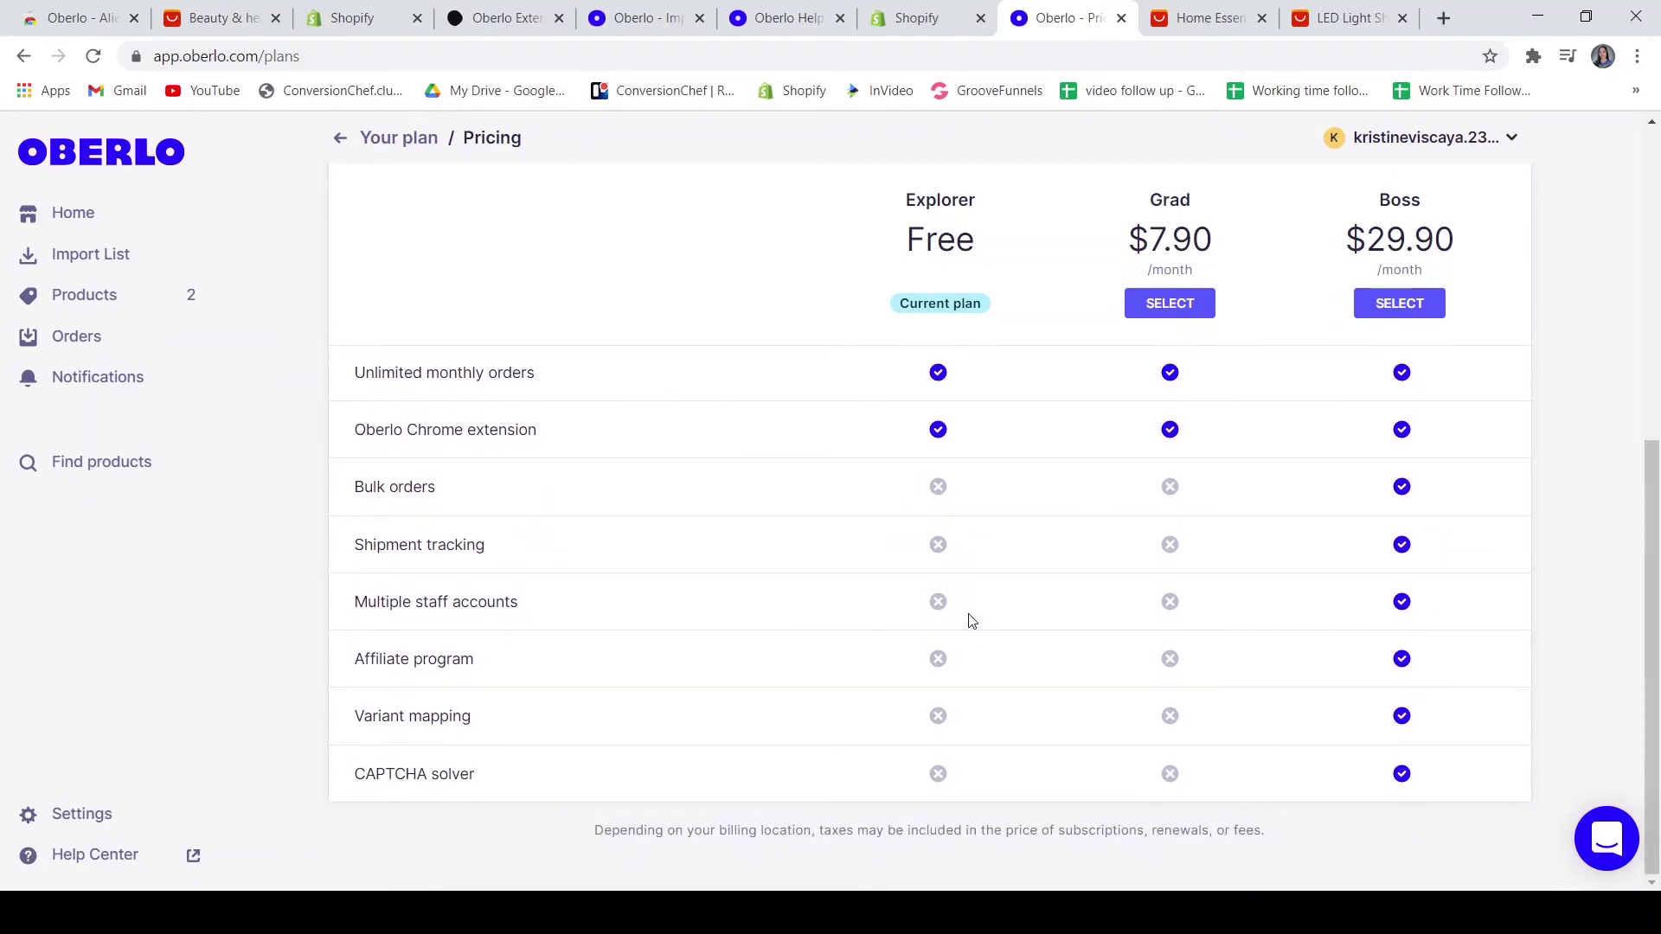
scroll(971, 618, up, 3)
scroll(973, 616, up, 1)
scroll(982, 601, up, 1)
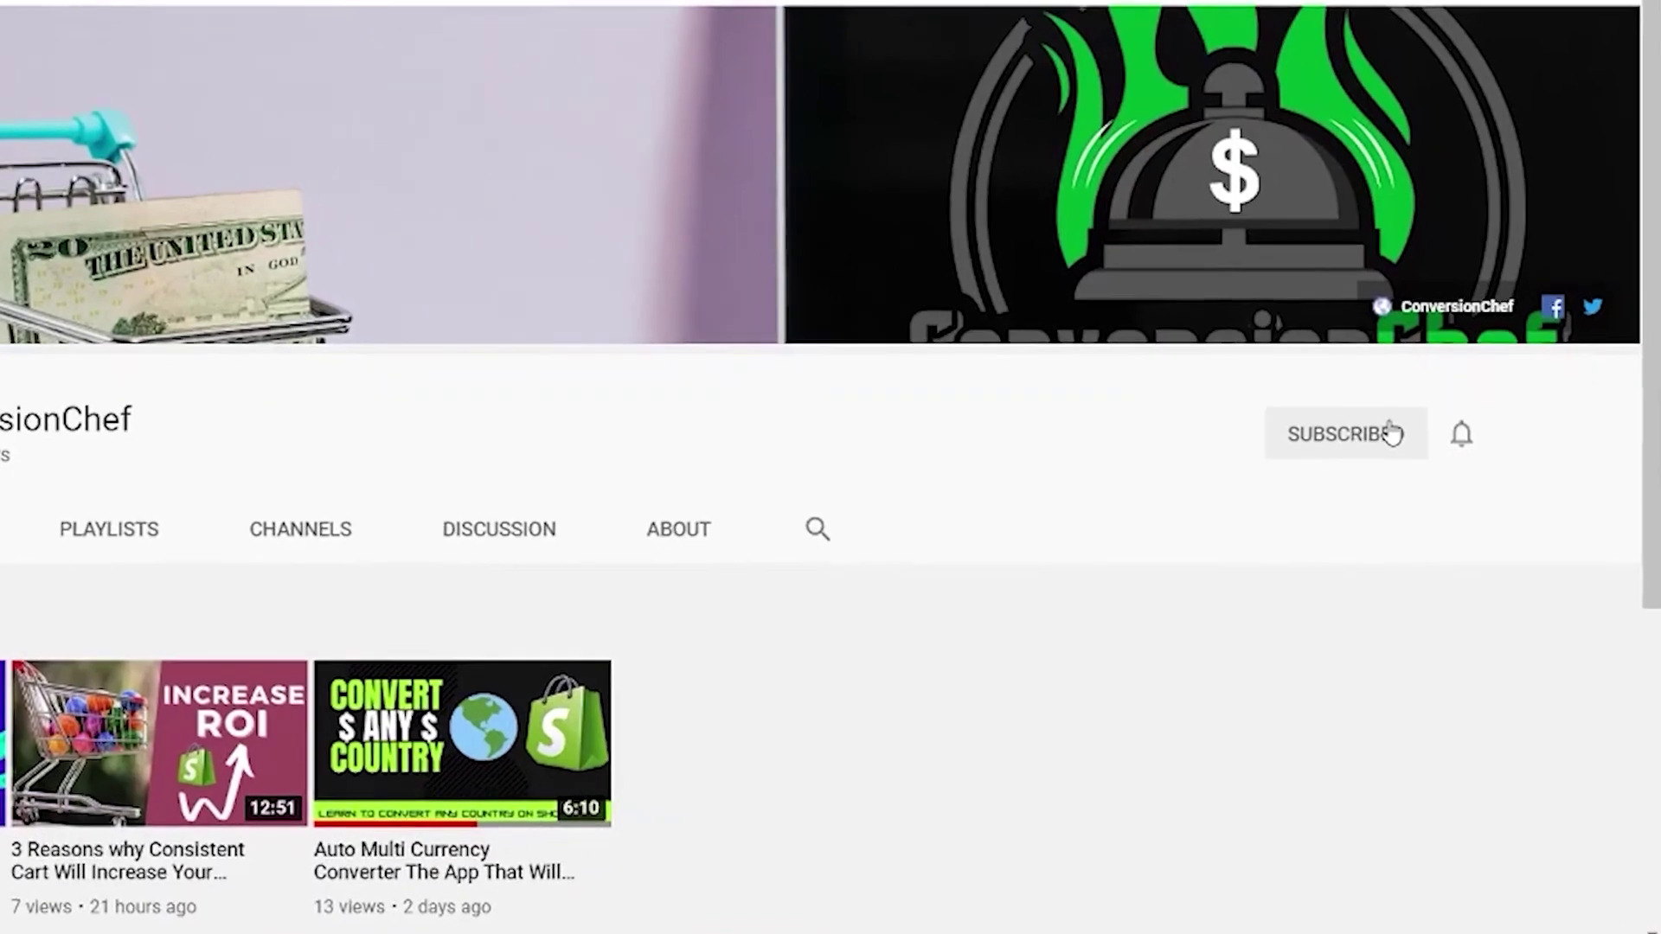
- Subscribe to ConversionChef and set its bell notifications to All
click(1392, 433)
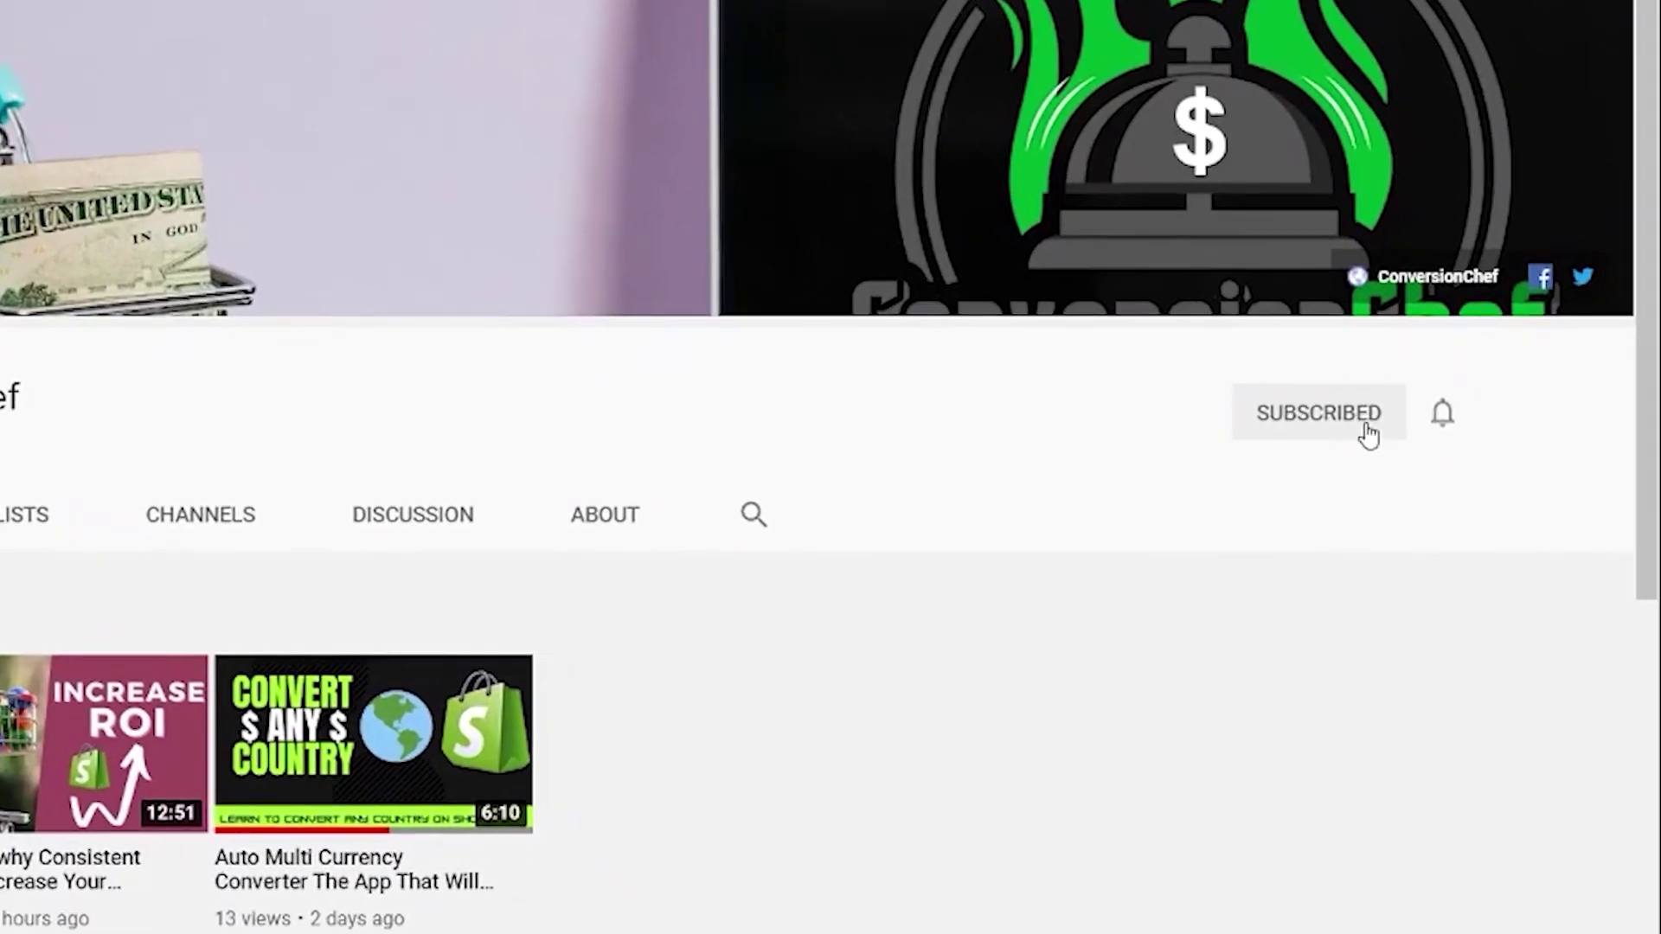
click(1460, 434)
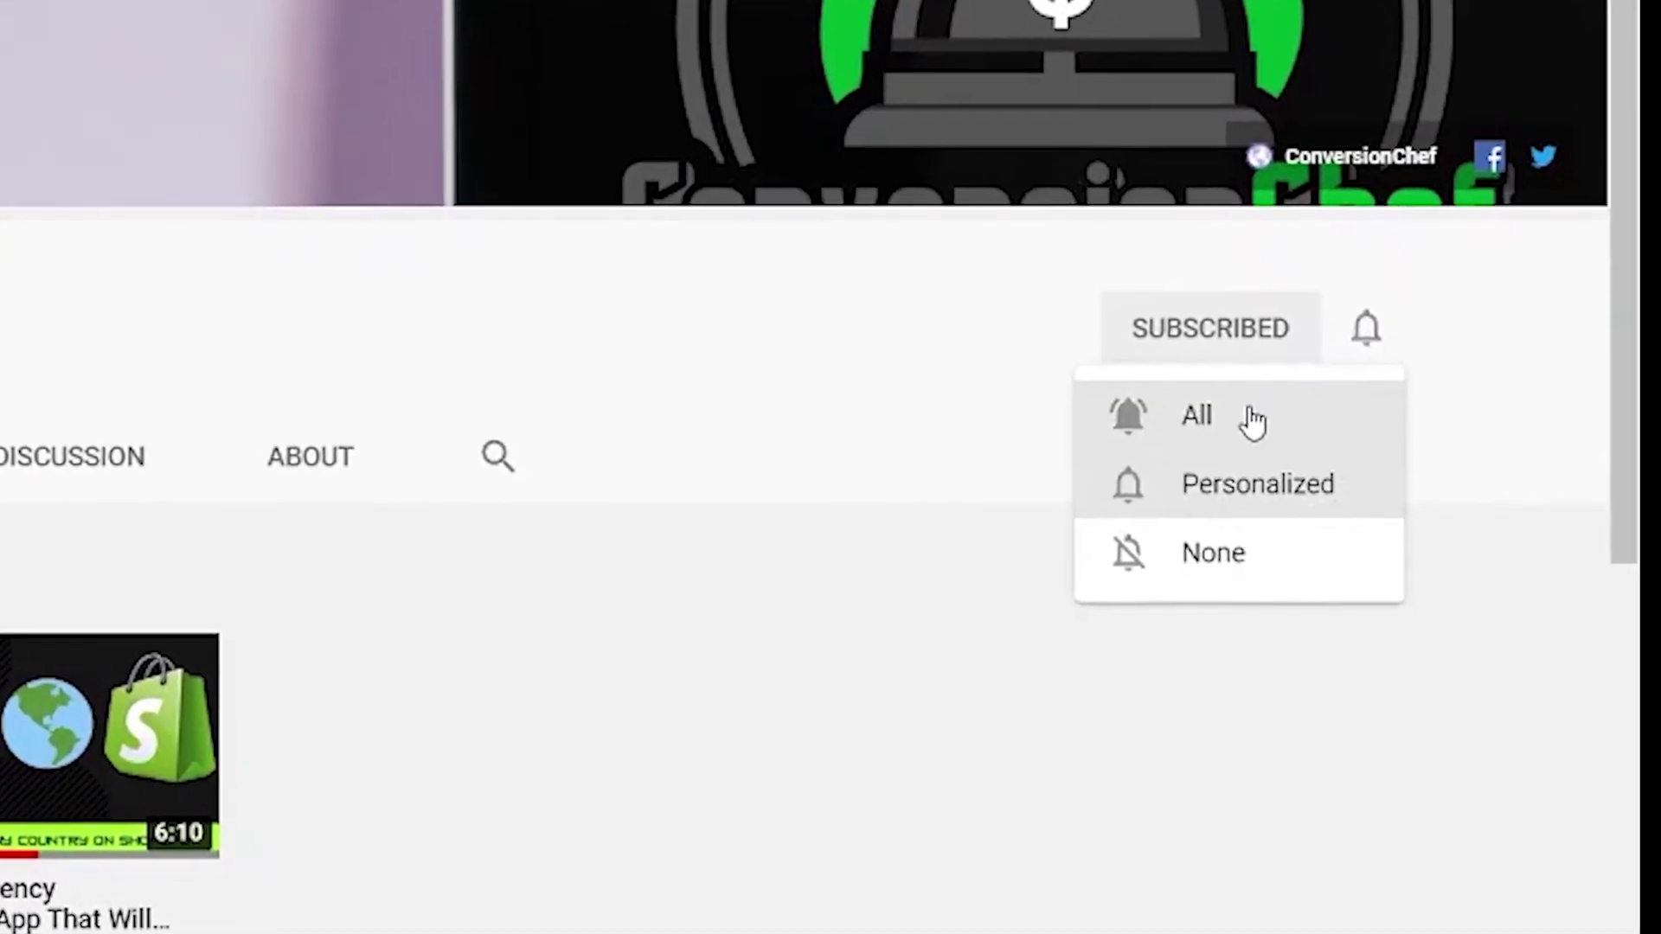
click(1270, 434)
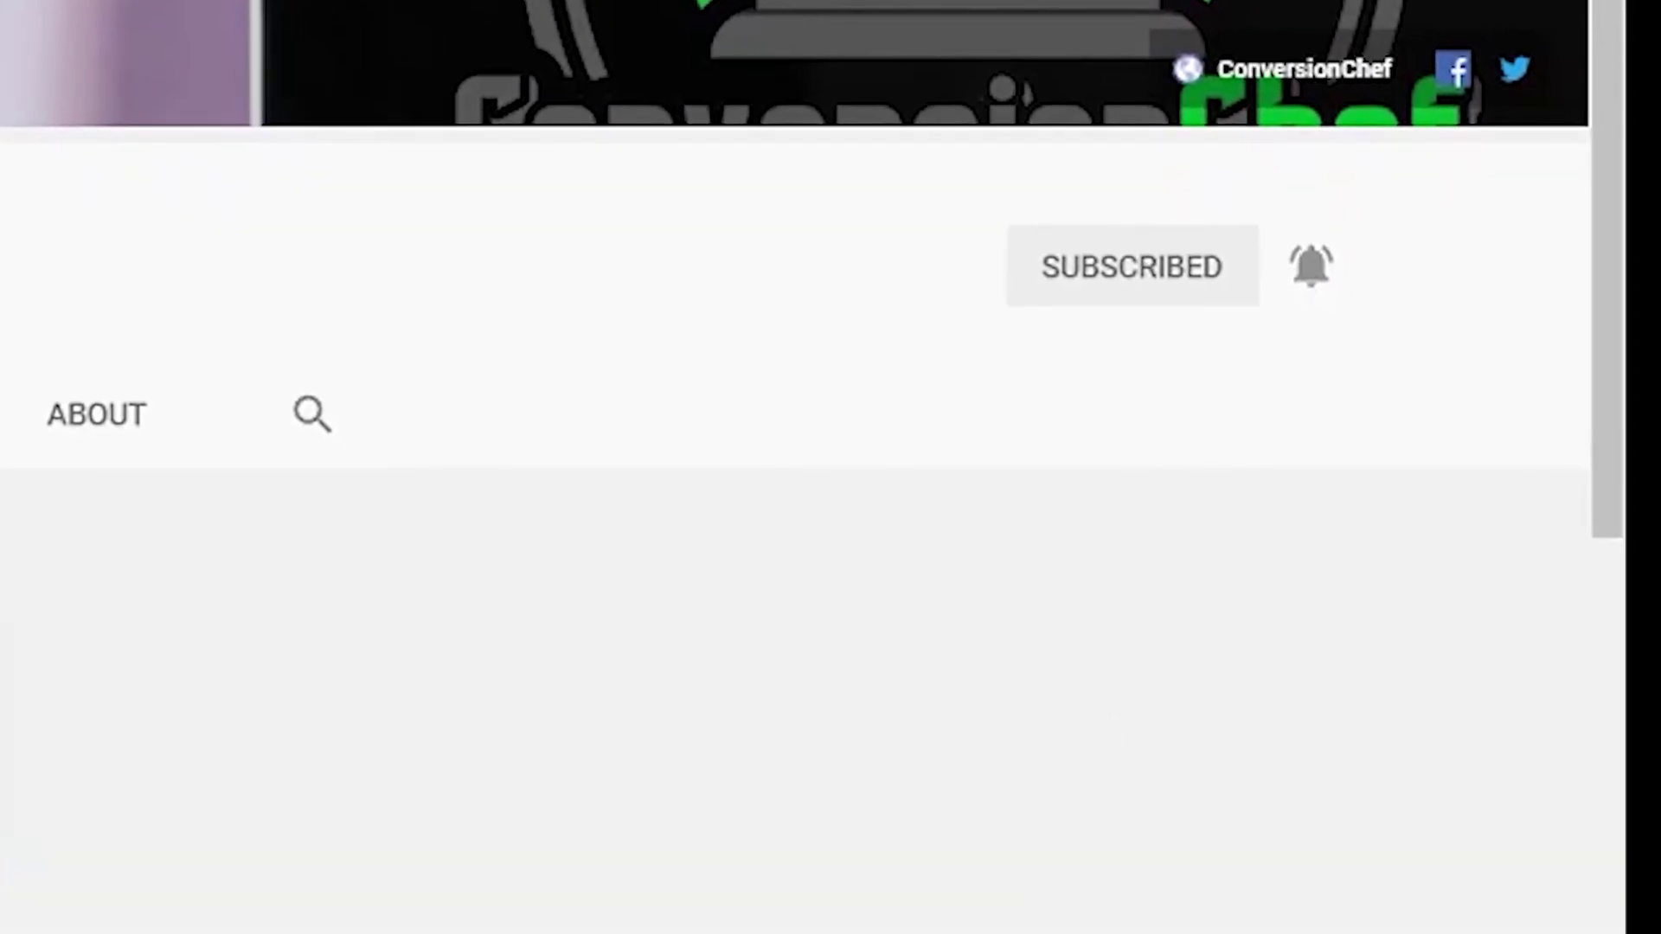